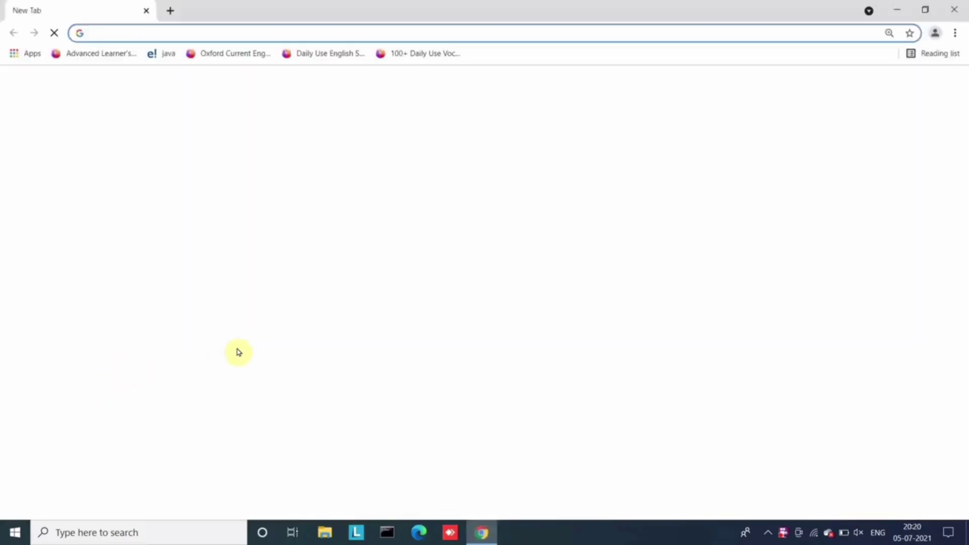
Search Google for "visual studio code download" and open the official Visual Studio Code download page
left_click(342, 319)
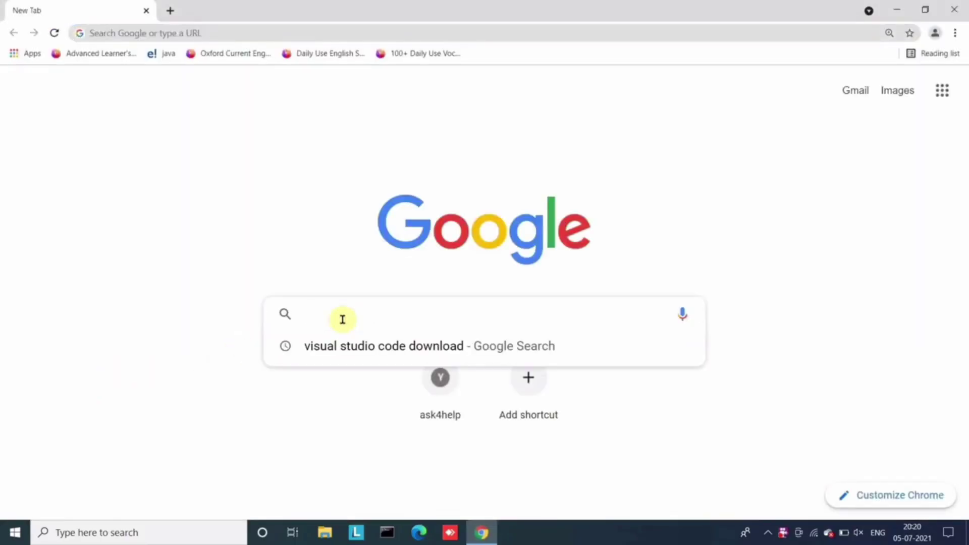
type("visy")
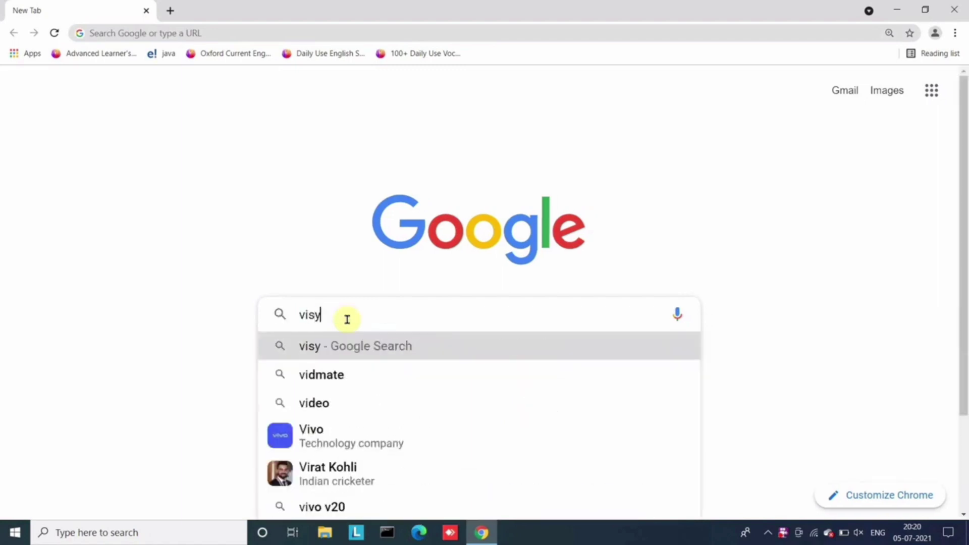
key("BackSpace")
type("ual studio code download")
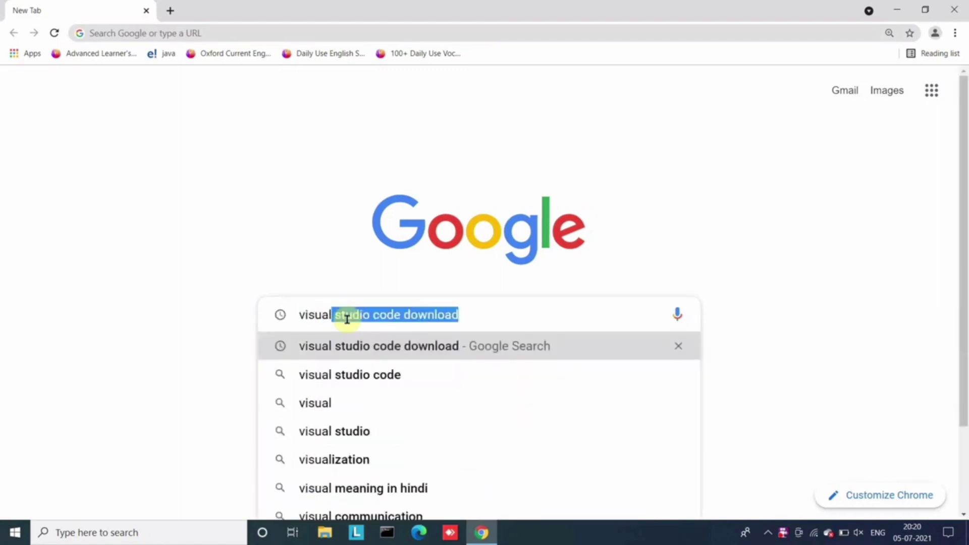
key("Right")
key("Return")
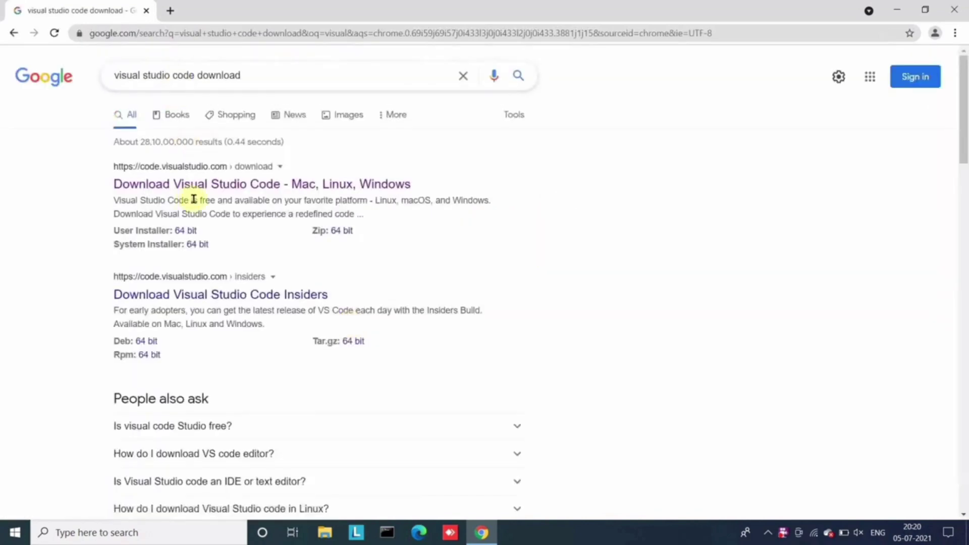
key("ctrl+plus")
key("ctrl+plus")
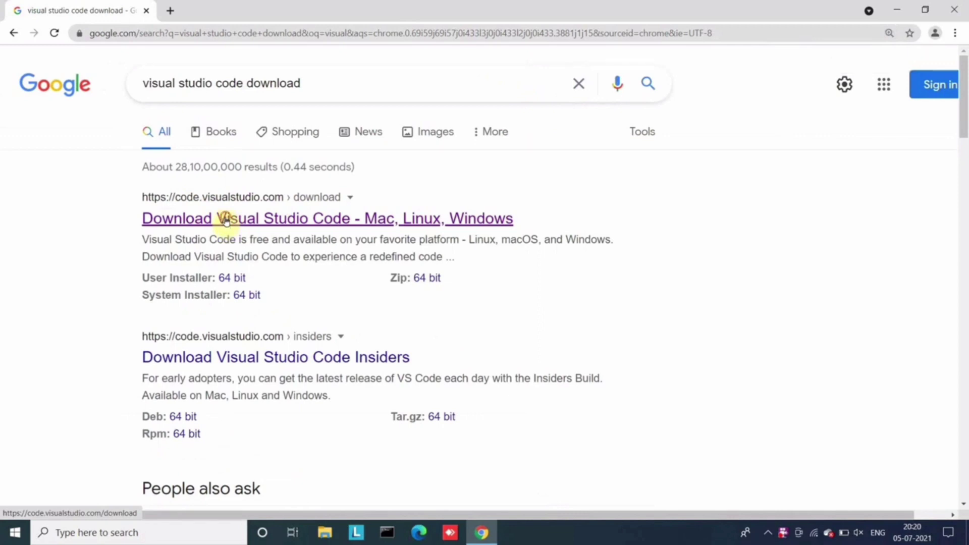
left_click(226, 219)
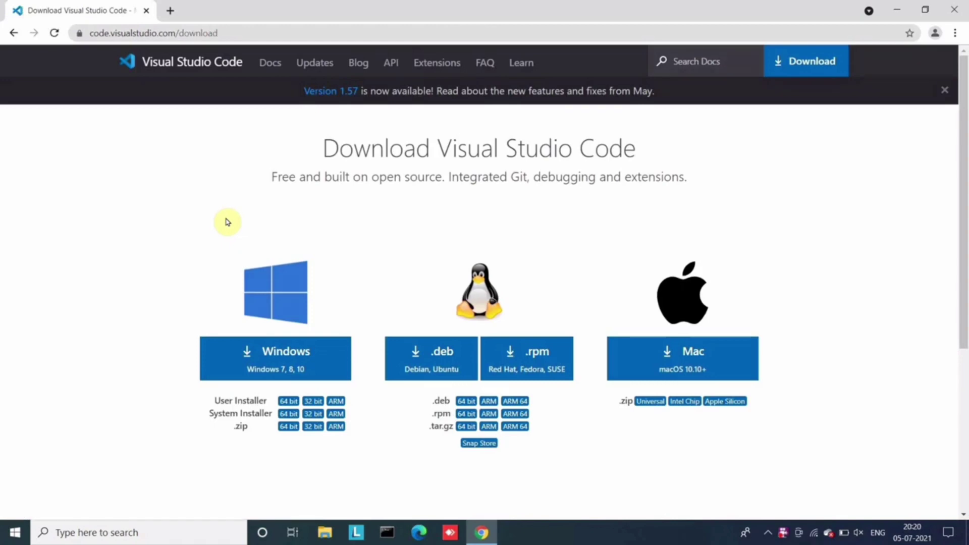
Start downloading the Windows installer, then cancel the duplicate download and remove its entry from the download list
left_click(278, 355)
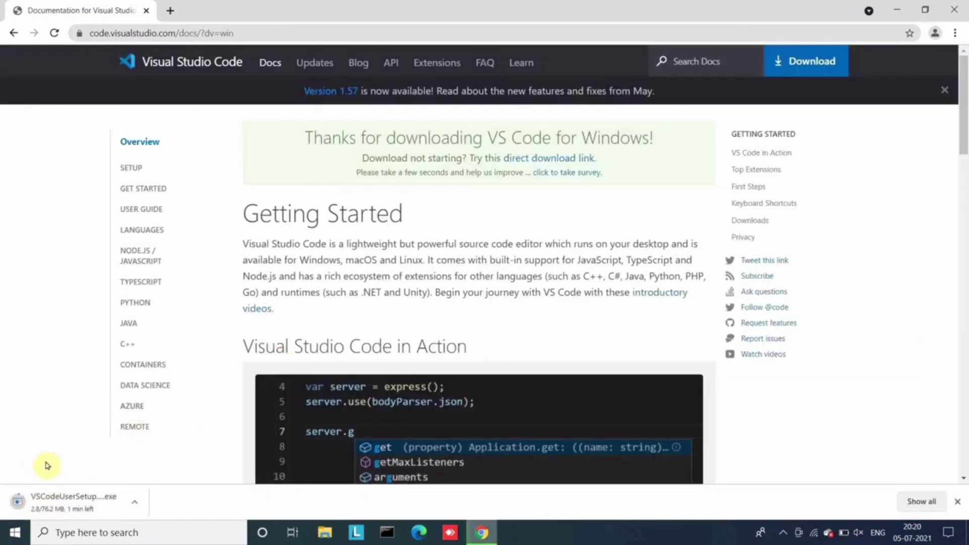
key("ctrl+j")
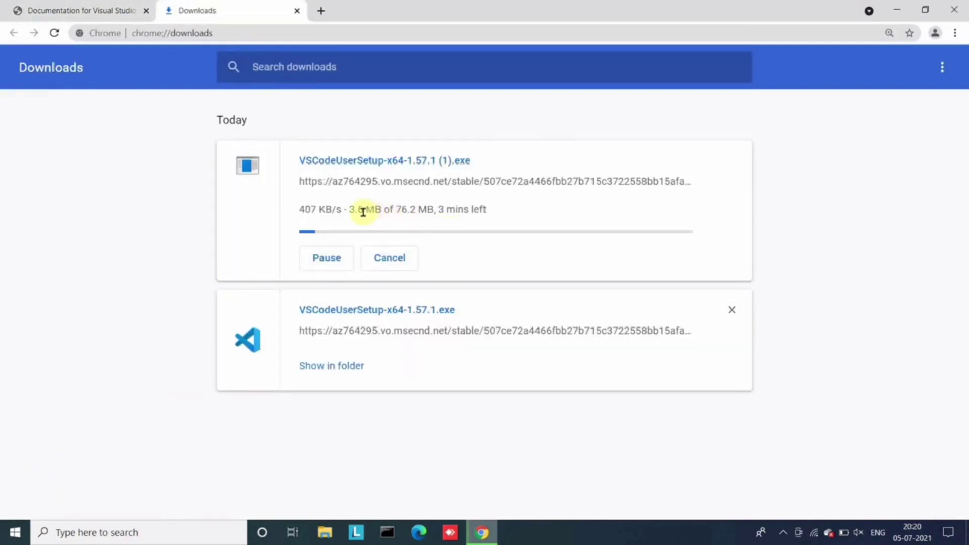
left_click(385, 258)
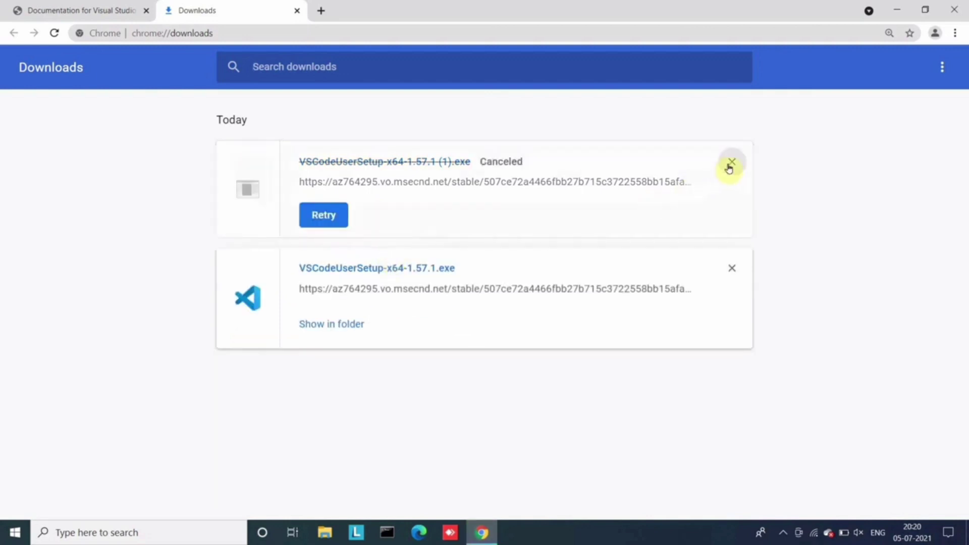
left_click(730, 164)
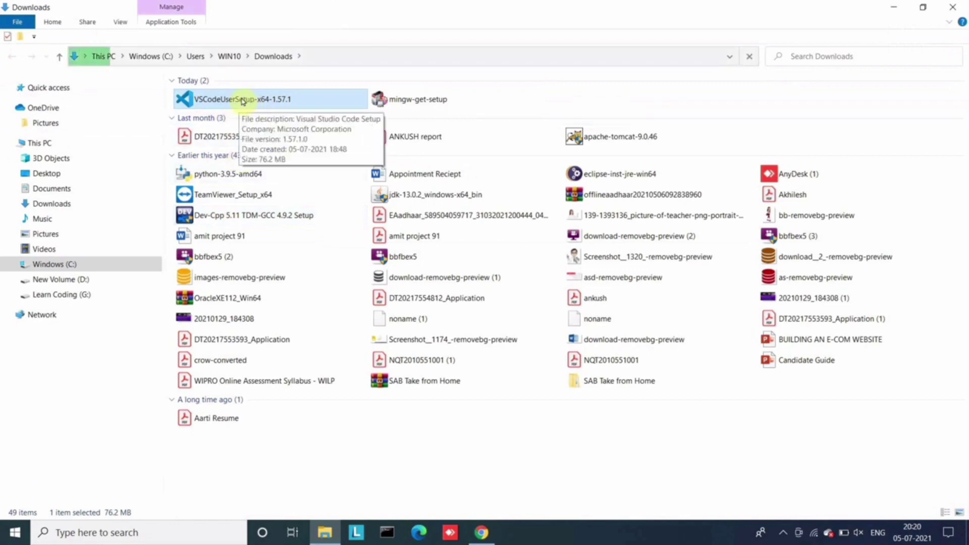
Run VSCodeUserSetup-x64-1.57.1 from the Downloads folder and accept the license agreement, keeping the default Start Menu folder
left_click(57, 204)
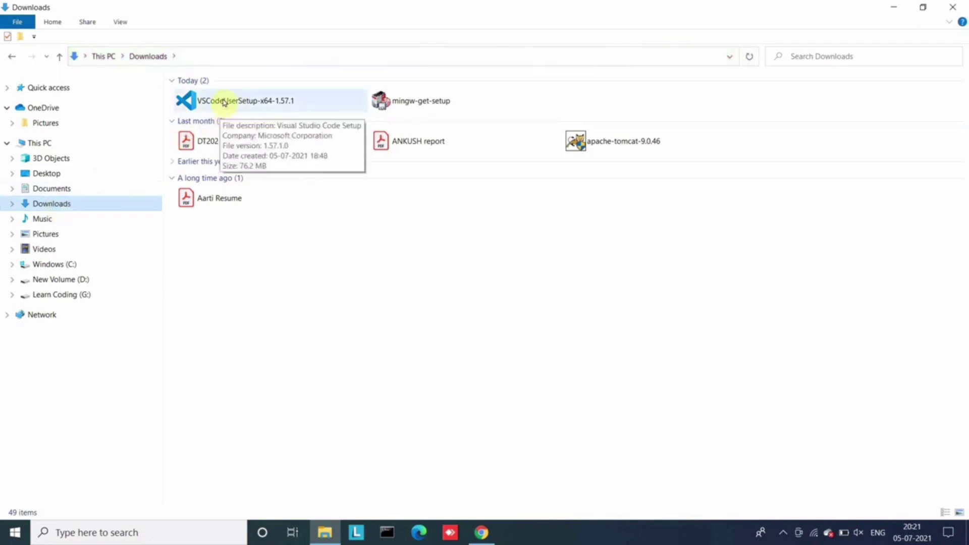
left_click(224, 102)
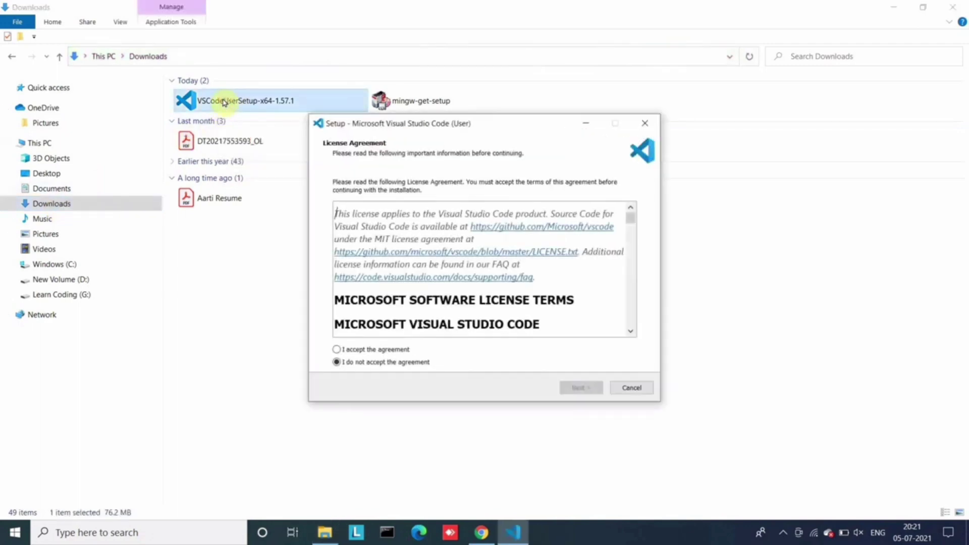
left_click(348, 350)
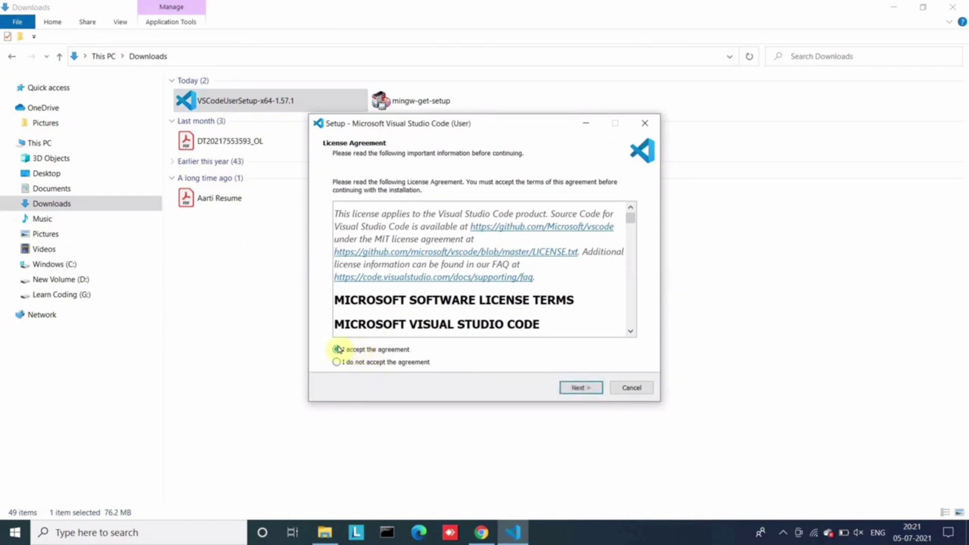
left_click(576, 387)
left_click(577, 387)
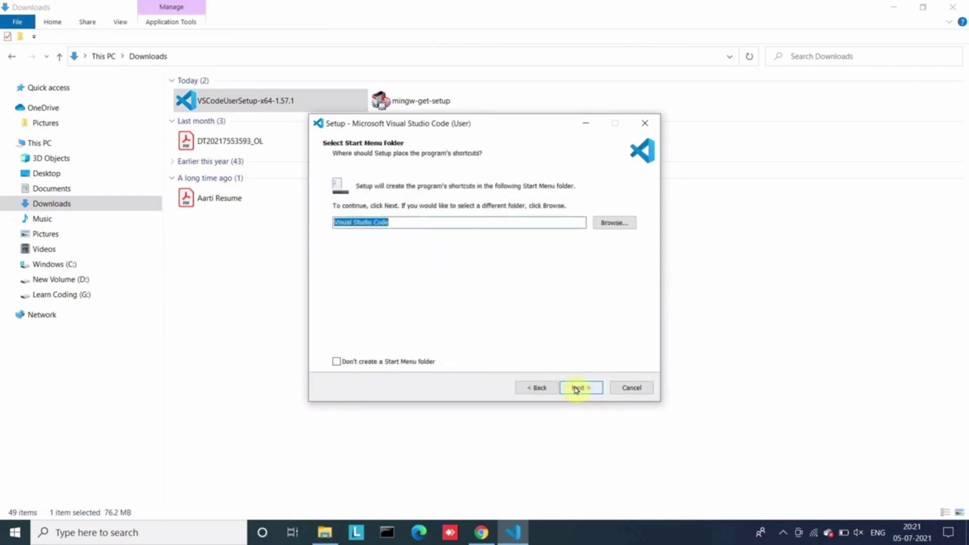
left_click(577, 387)
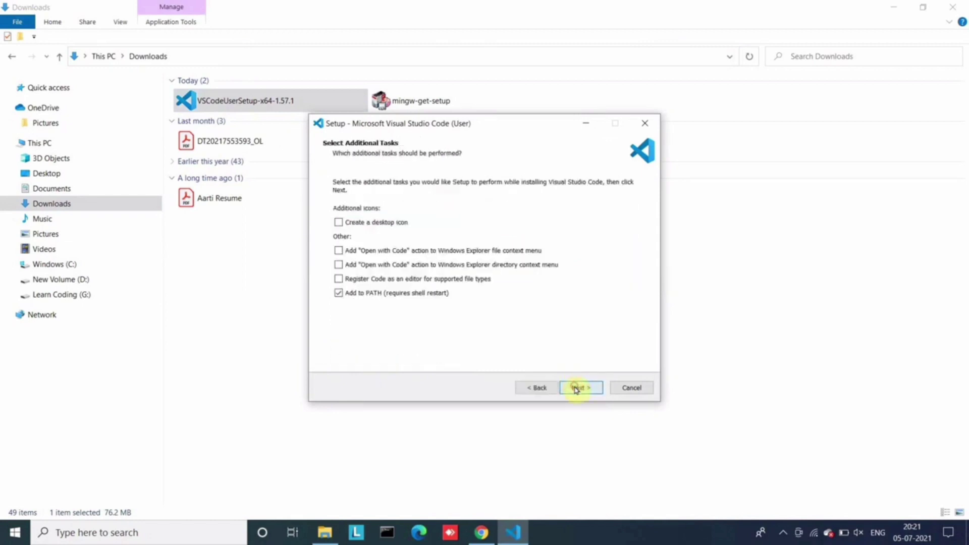
Install Visual Studio Code with a desktop icon and finish the setup with the launch option enabled
left_click(363, 222)
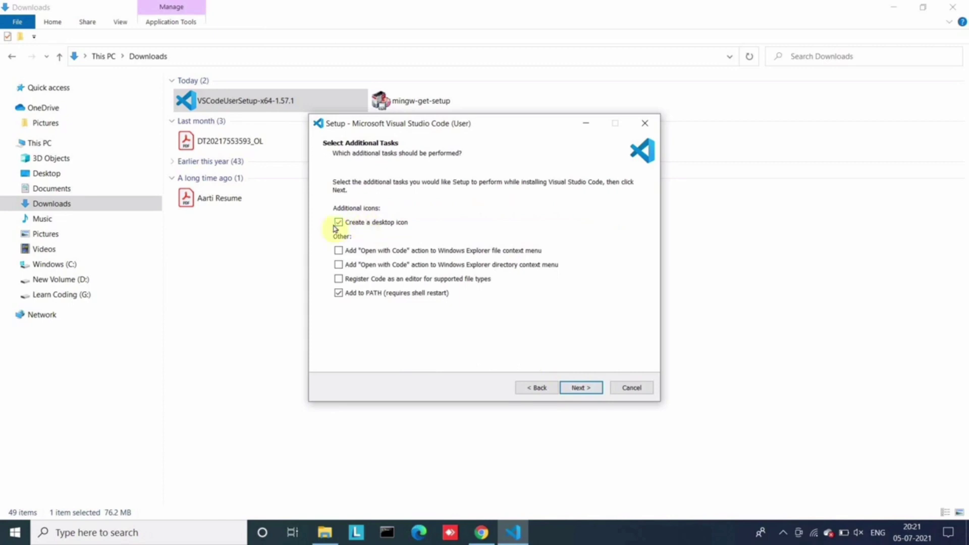
left_click(579, 388)
left_click(580, 388)
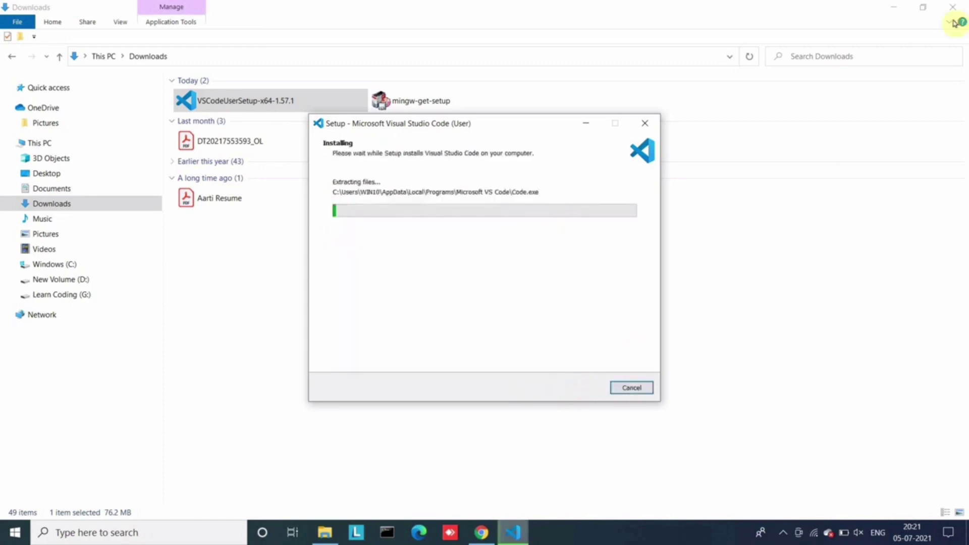
left_click(953, 7)
left_click(898, 10)
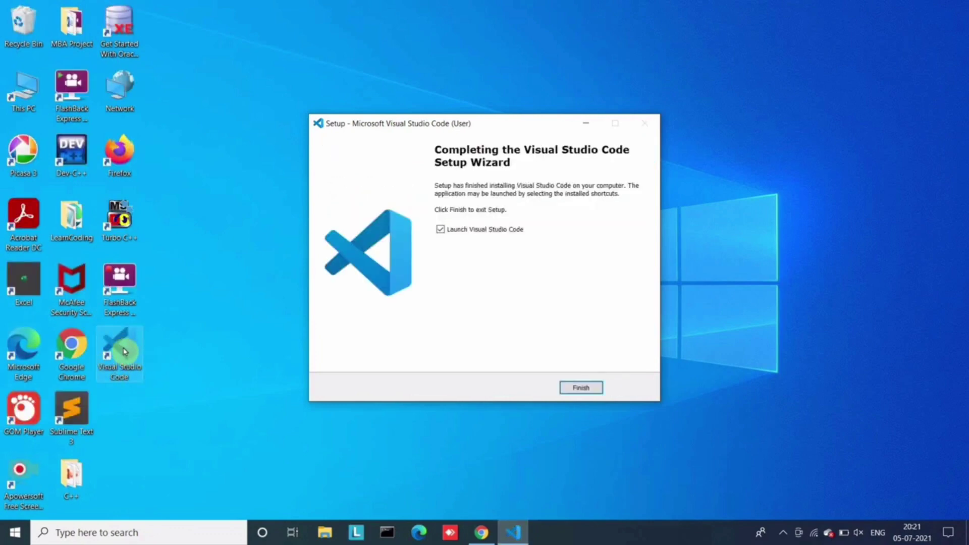
left_click(580, 387)
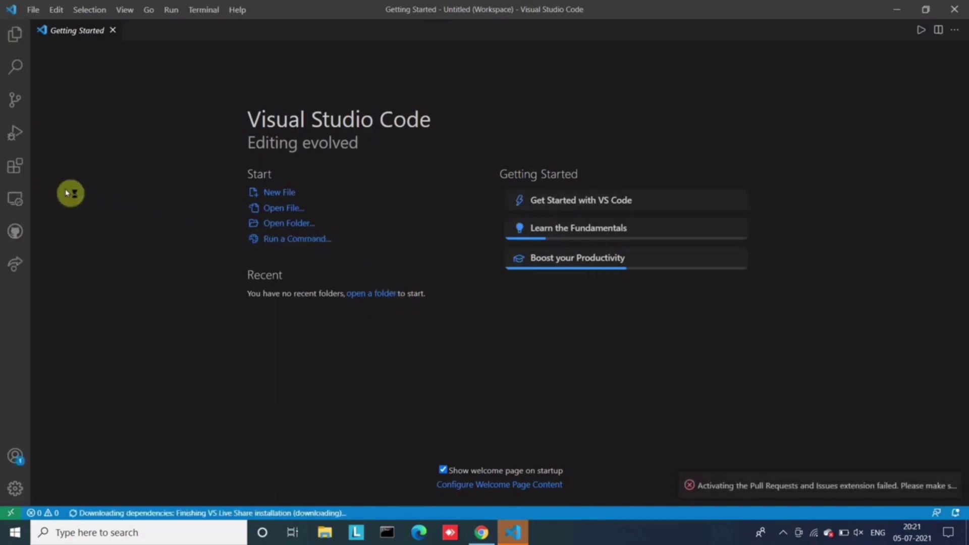
Search the extensions for "code runner" and open the details of the Code Runner extension
left_click(11, 168)
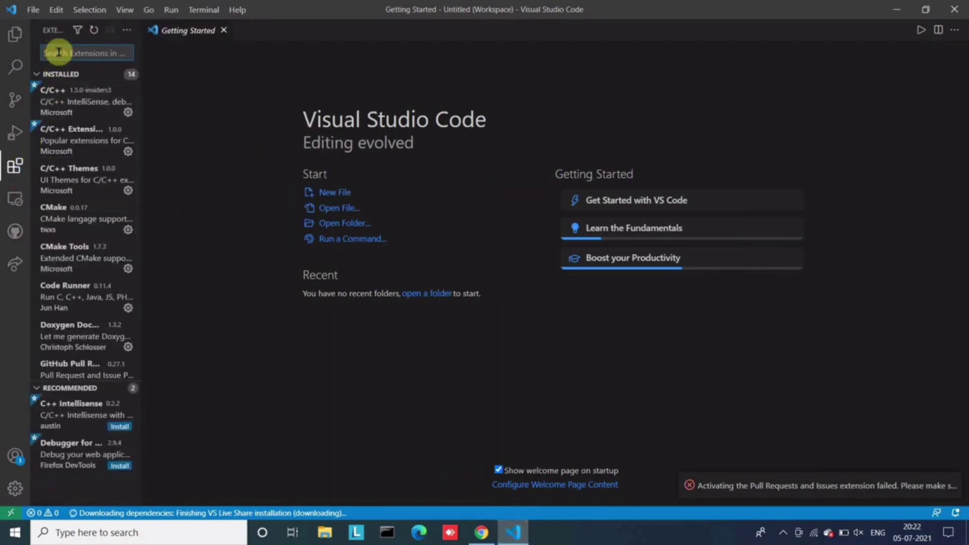
type("code runner")
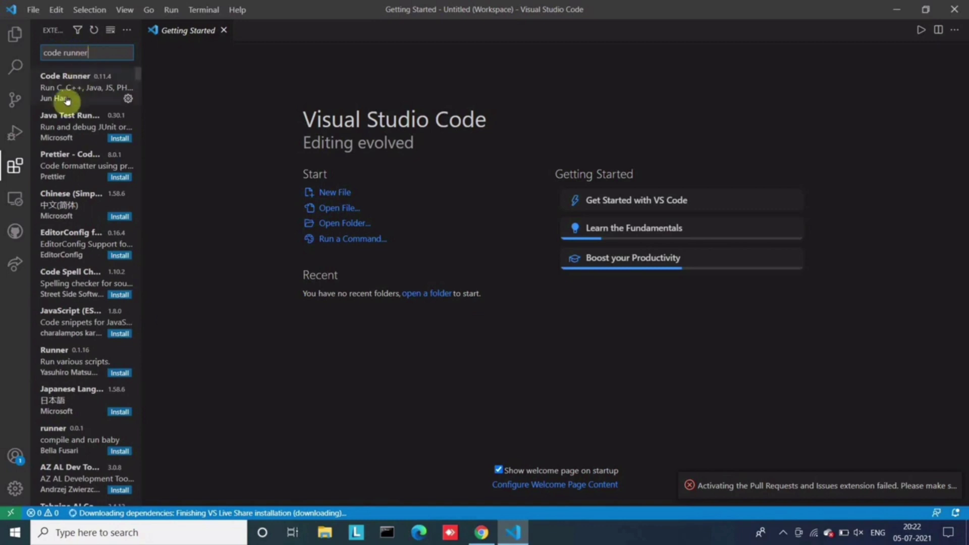
left_click(70, 87)
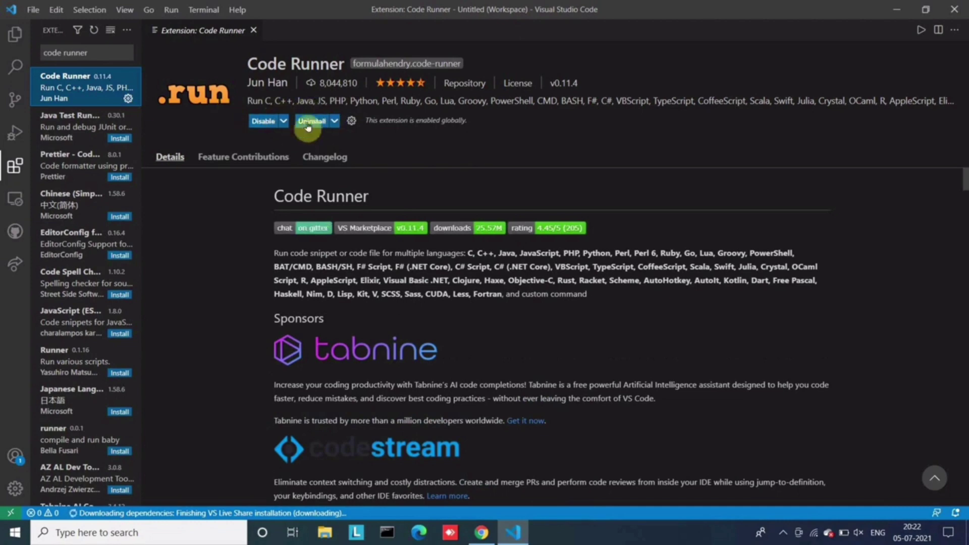
Search the extensions for "c c++", view the details of Microsoft's C/C++ extension and close its page
triple_click(96, 52)
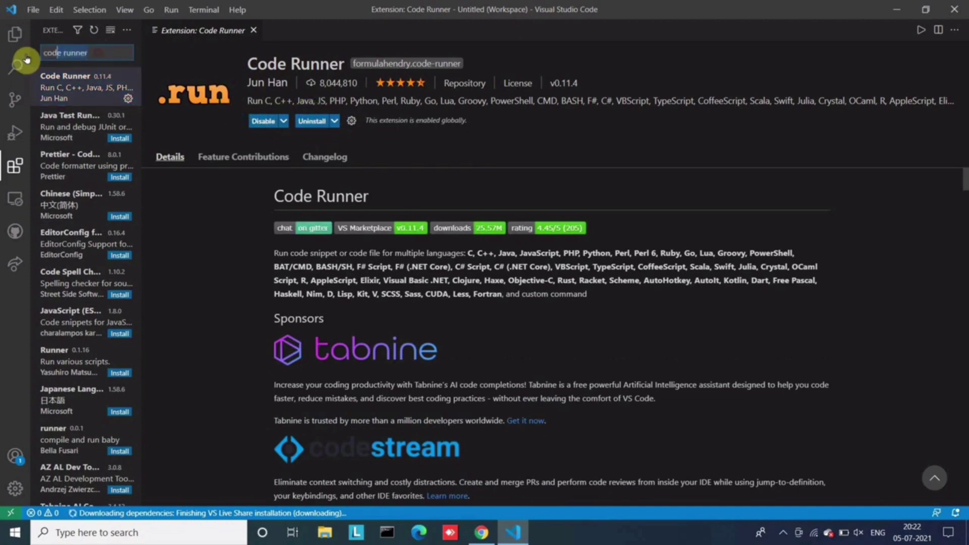
type("c c++")
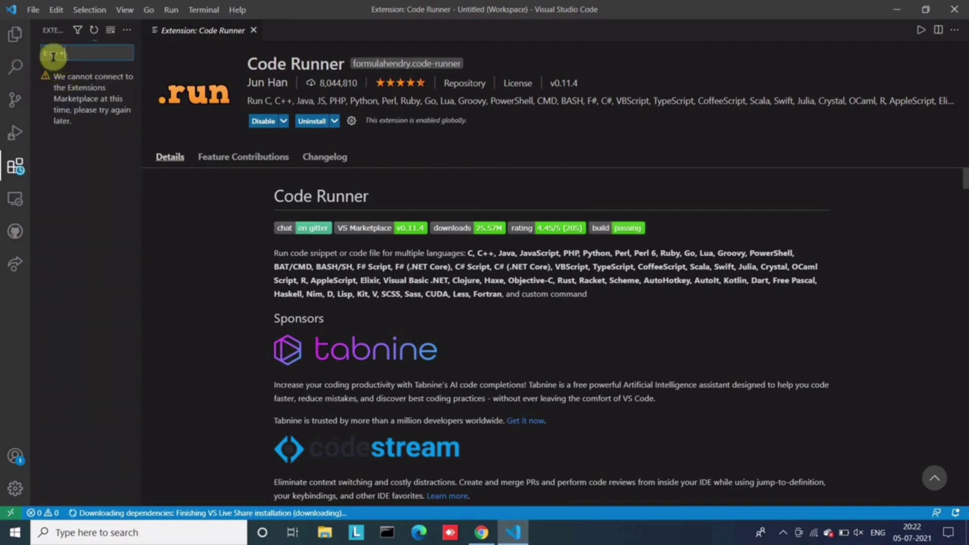
left_click(71, 92)
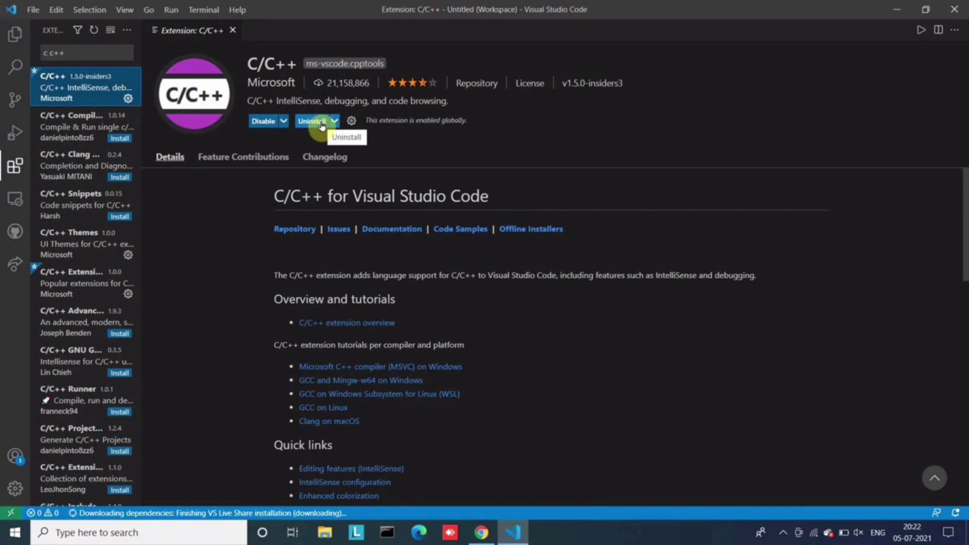
left_click(12, 36)
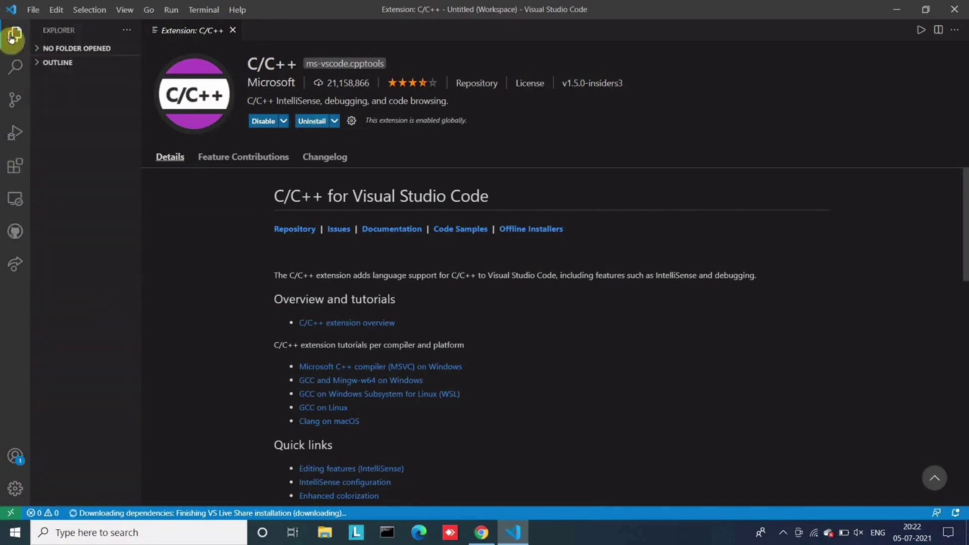
left_click(12, 36)
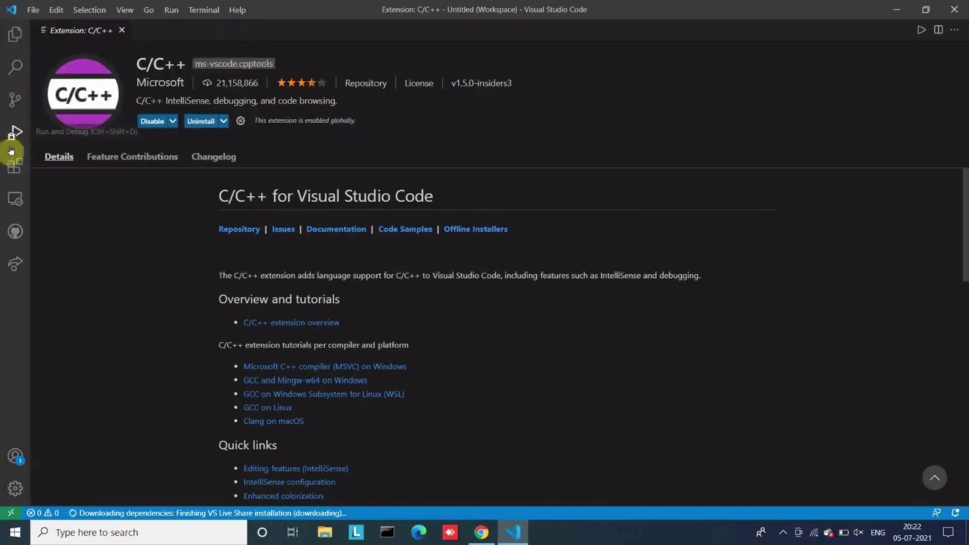
left_click(122, 31)
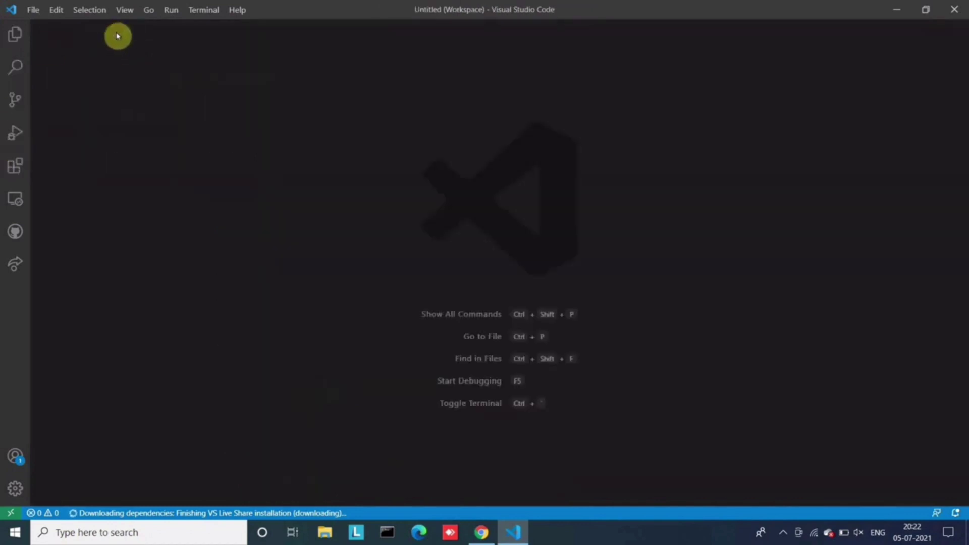
Create a "C Language" folder inside LearnCoding, add it to the workspace and show it in the Explorer
left_click(31, 11)
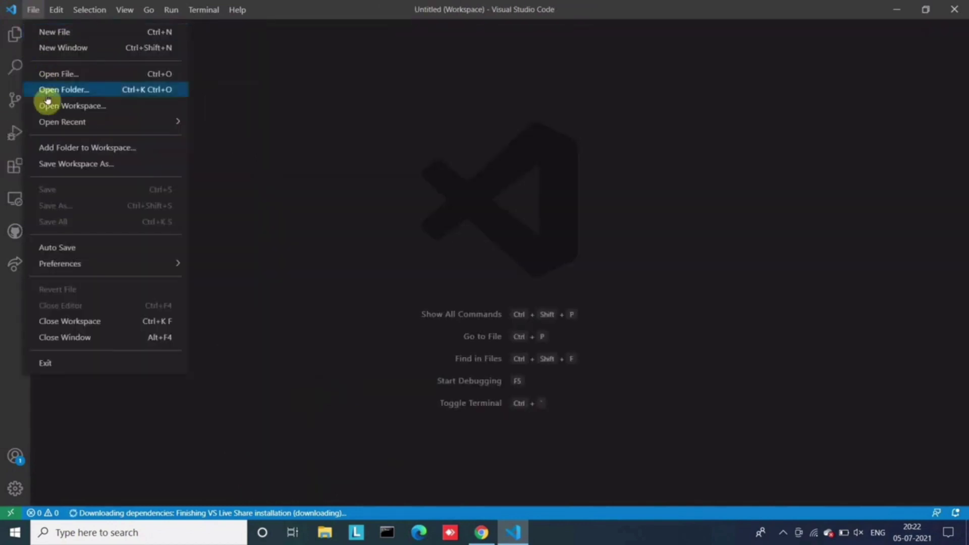
left_click(105, 149)
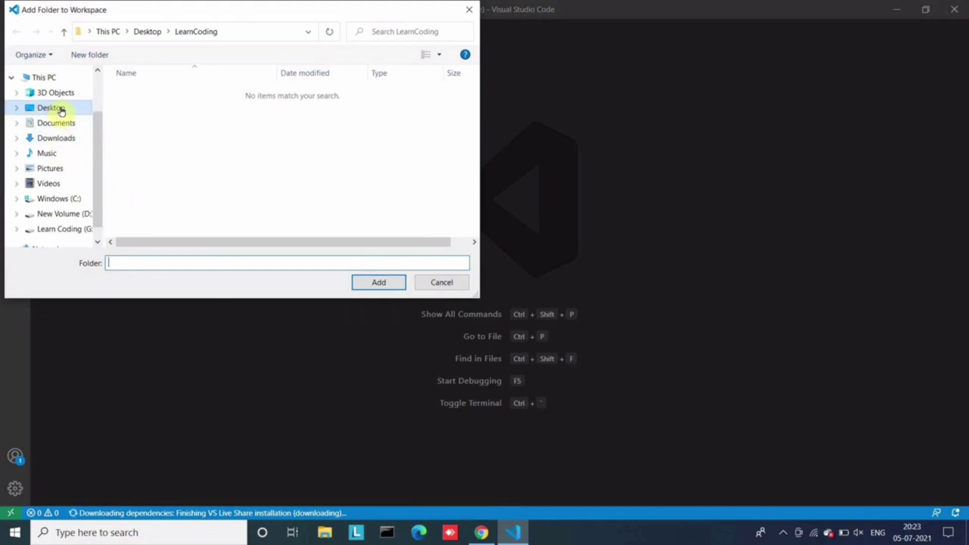
left_click(97, 54)
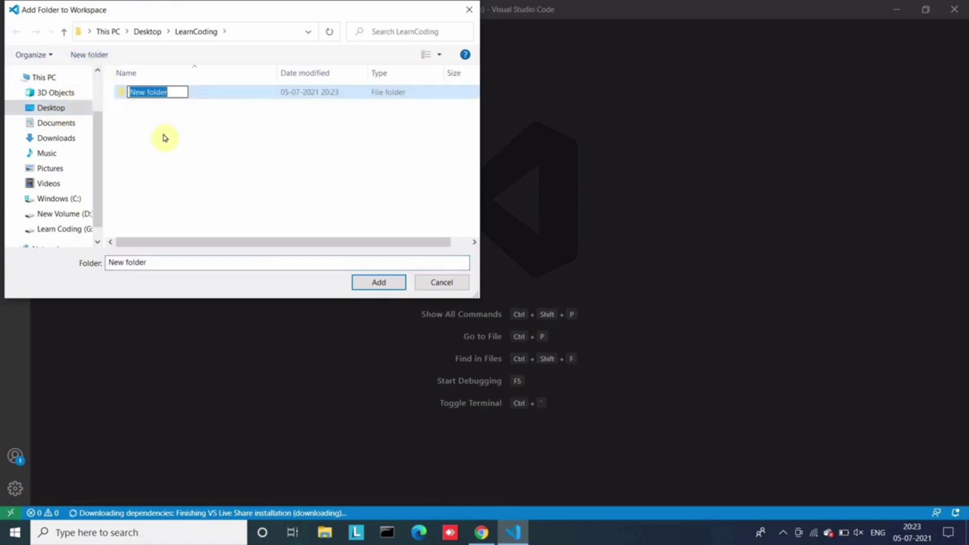
type("C")
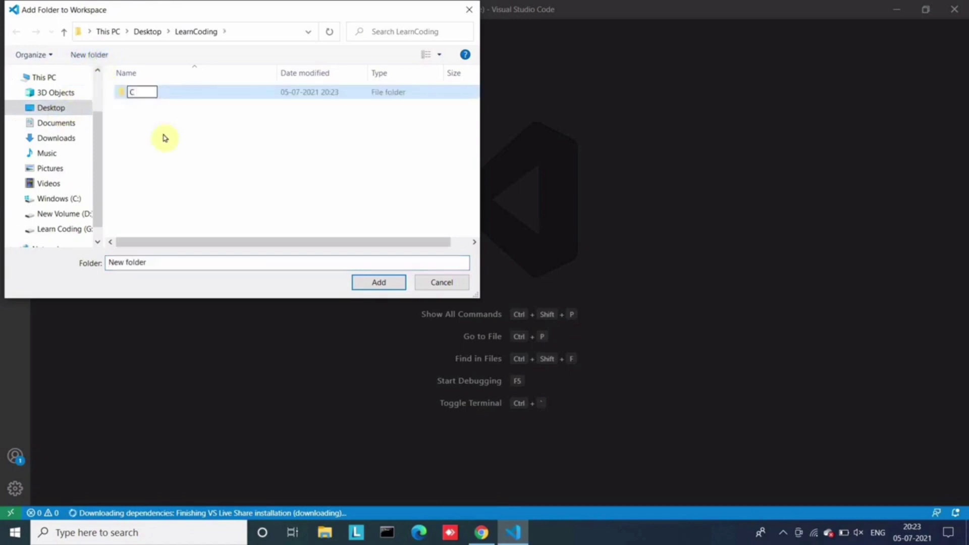
type(" Language")
left_click(200, 93)
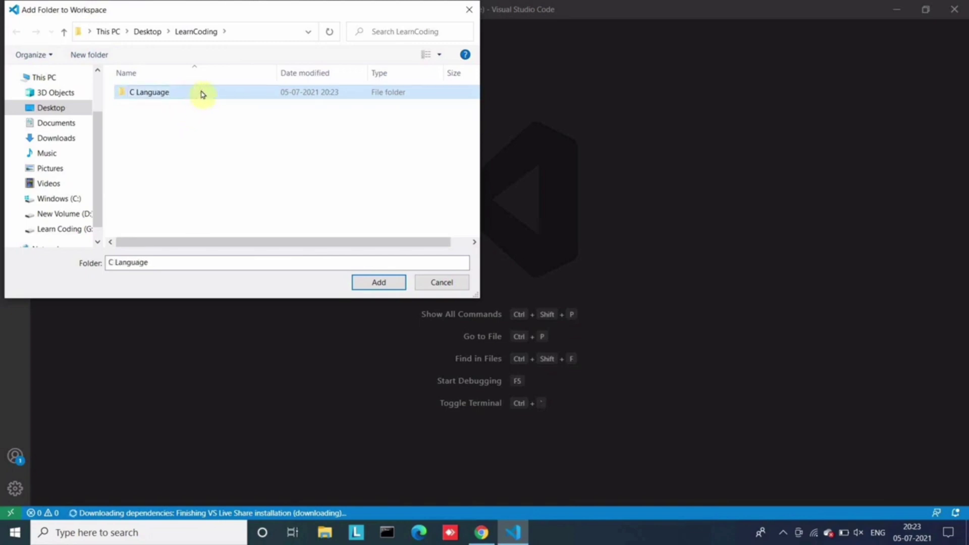
left_click(378, 282)
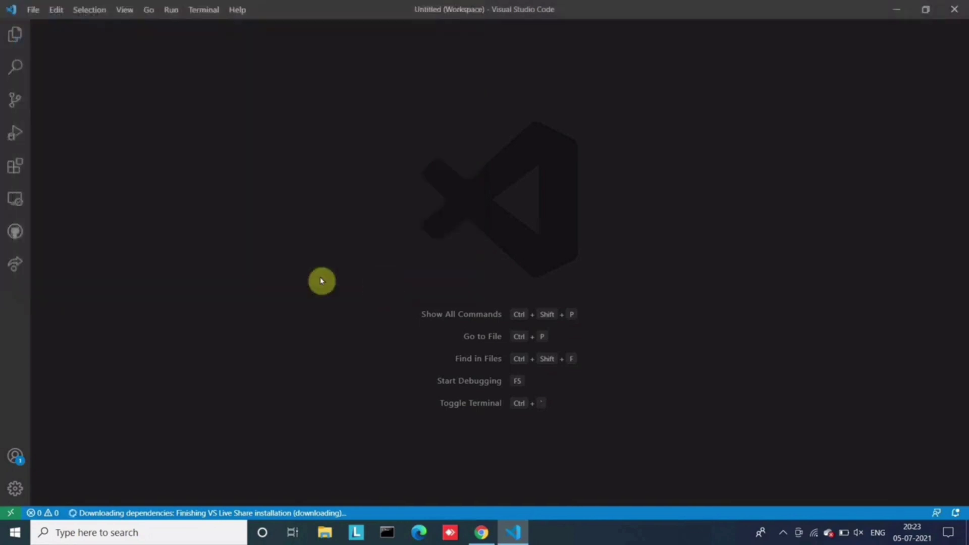
left_click(14, 35)
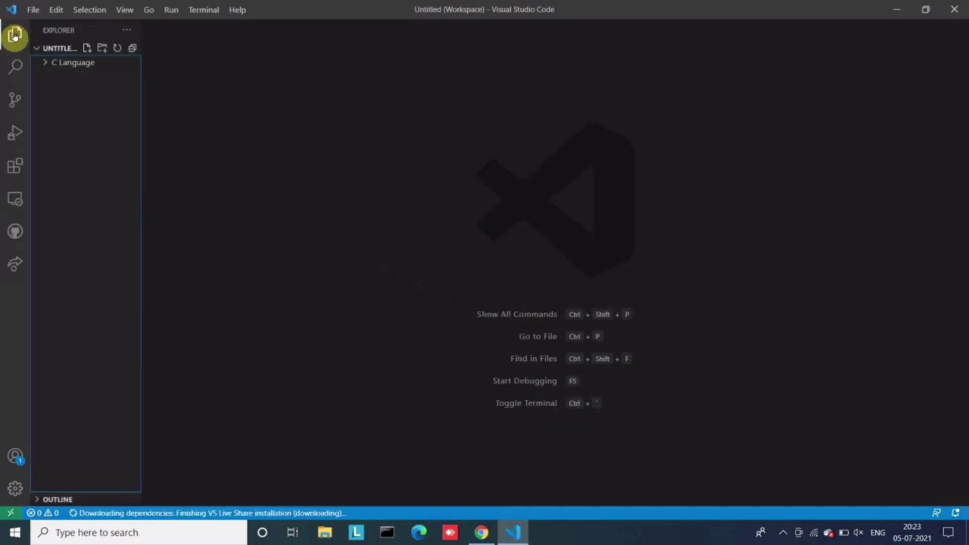
Create a new file named first.c in the C Language folder
left_click(68, 66)
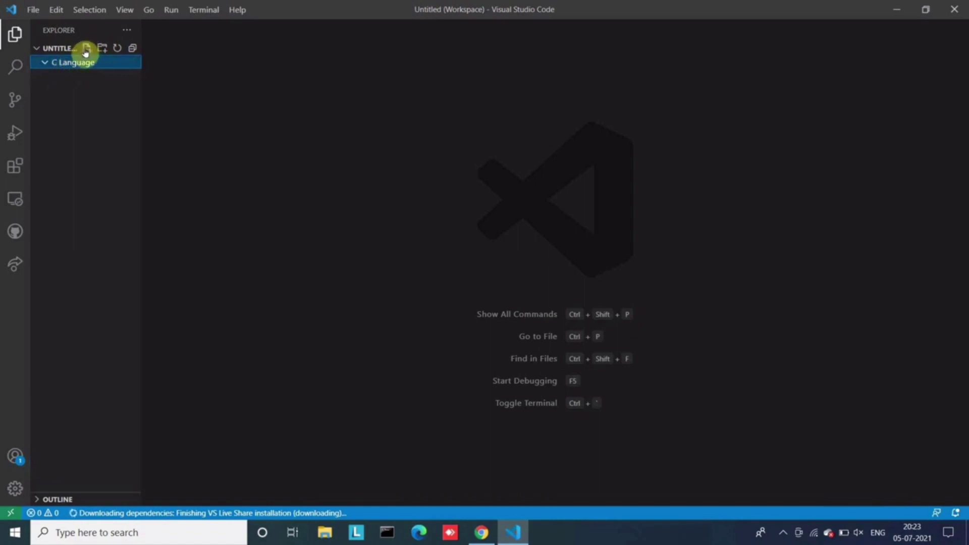
left_click(86, 49)
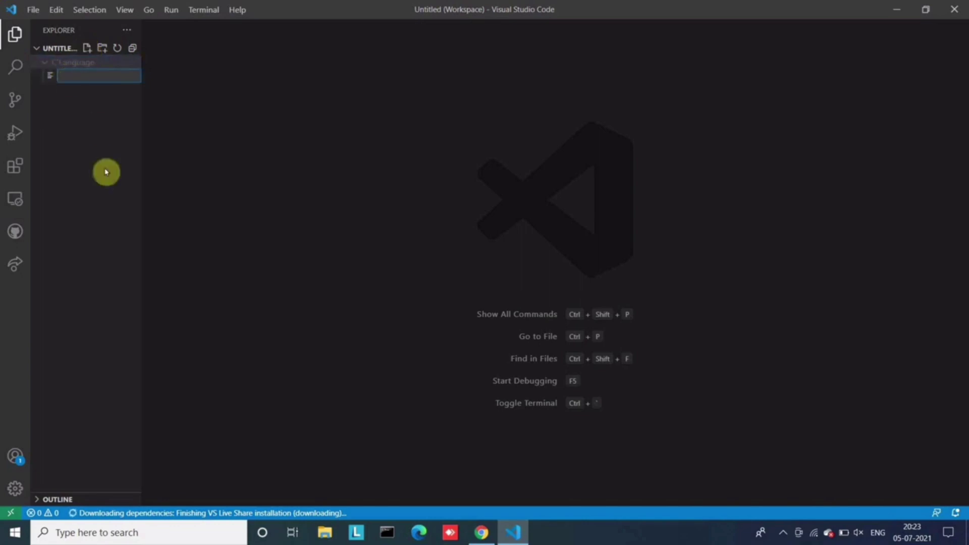
type("first.c")
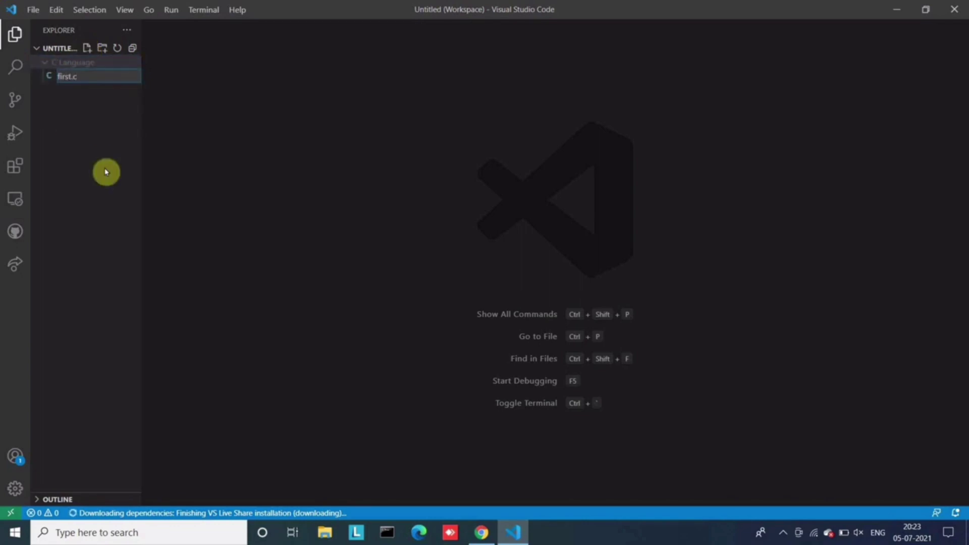
key("Return")
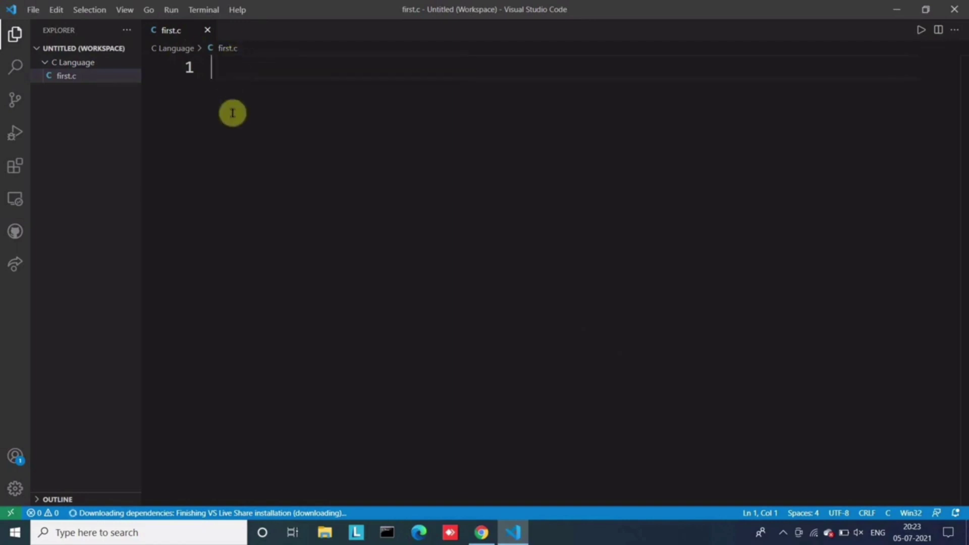
Write the header line #include<stdio.h> at the start of first.c, followed by a new line
type("#i")
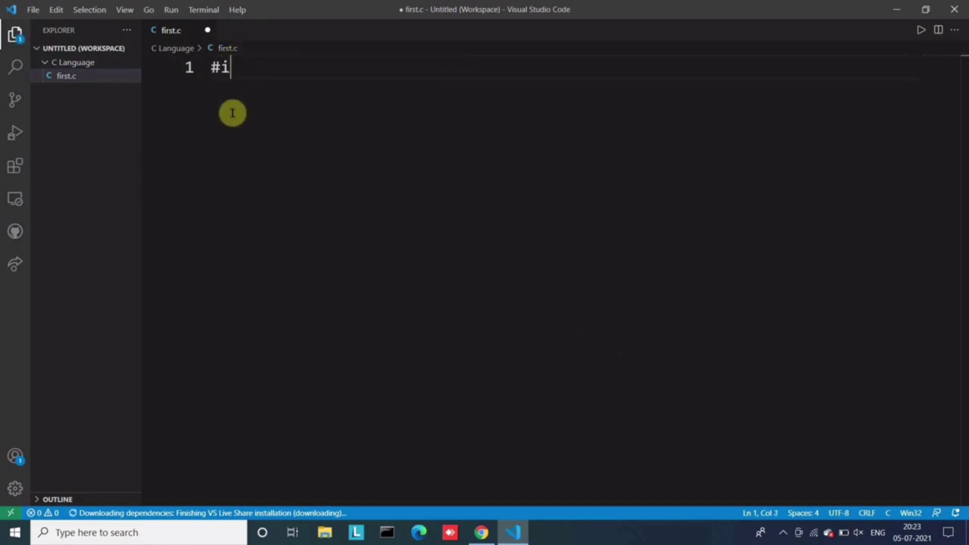
type("n")
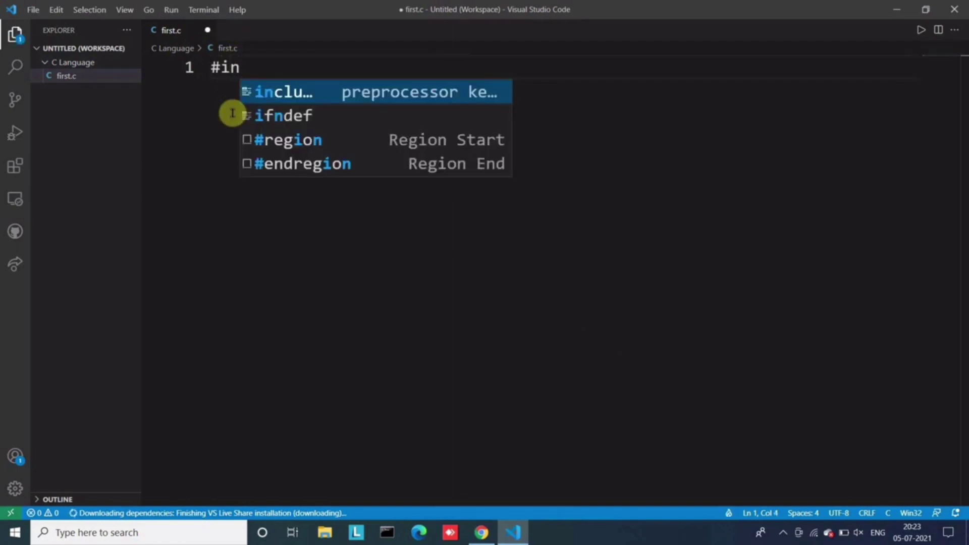
key("Return")
type("<s")
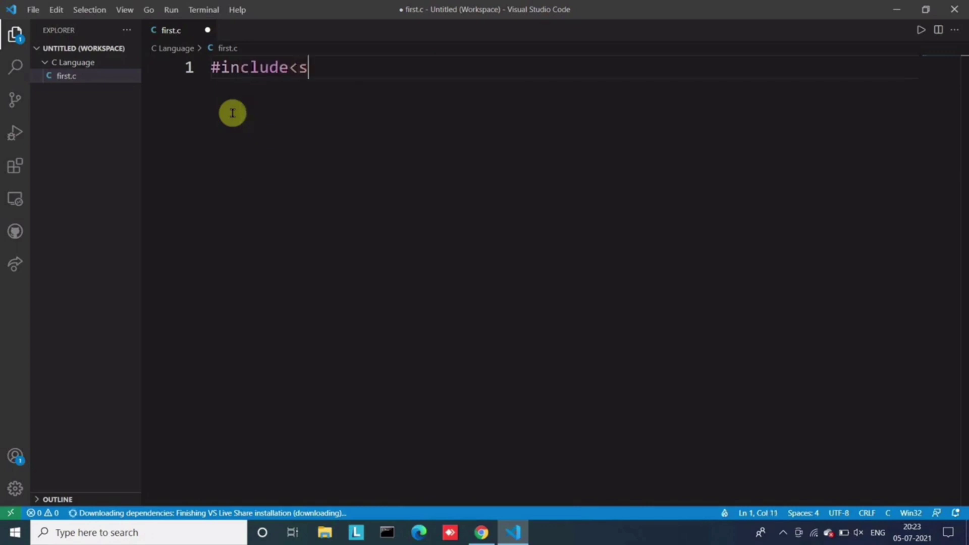
type("tdio.h>")
key("Return")
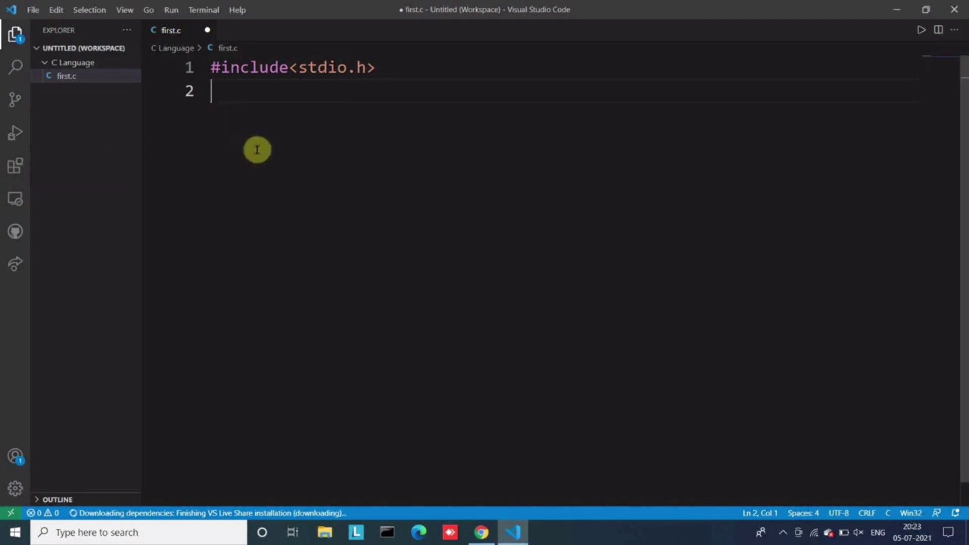
Add an int main() function with an opened pair of braces below the include line
type("int main")
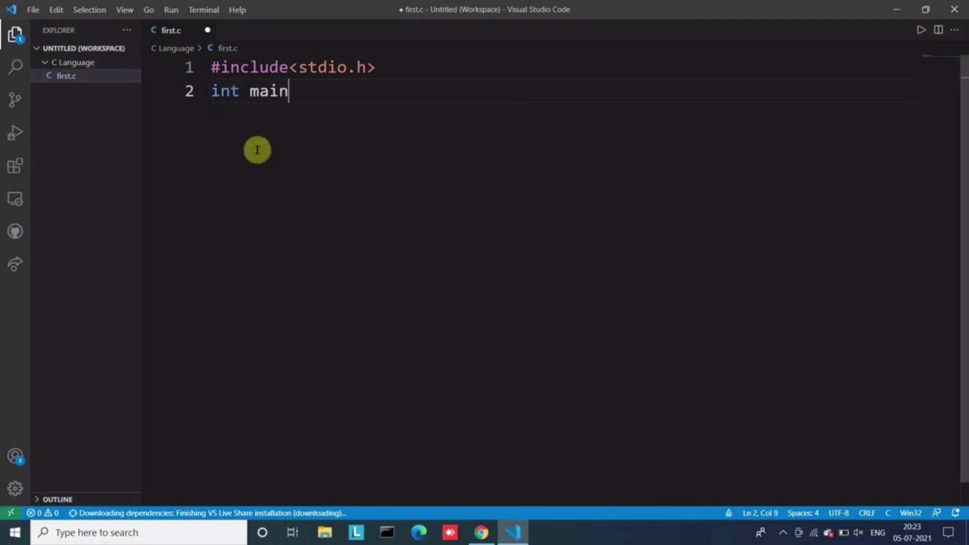
type("()")
key("Return")
type("{")
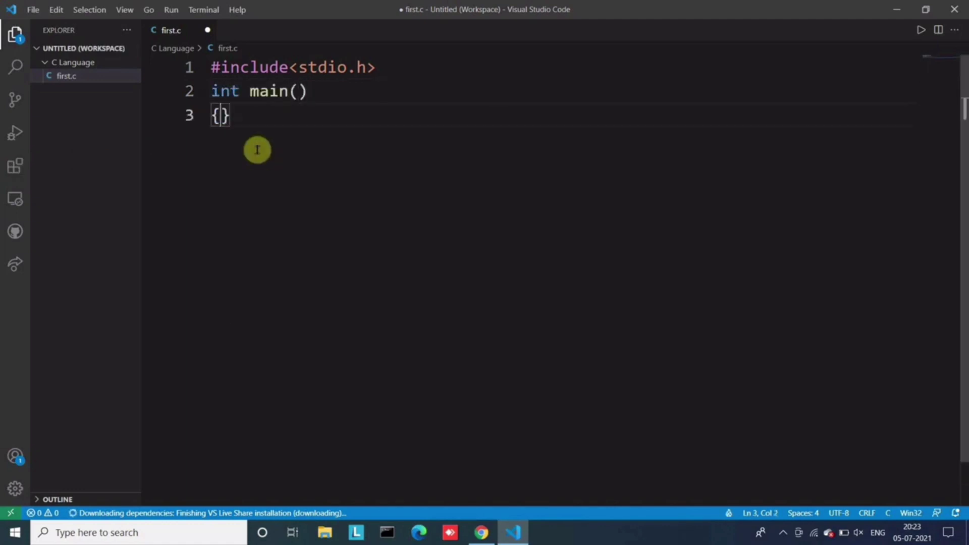
key("Return")
Write the statement printf("Learn Coding"); inside the main function
type("prin")
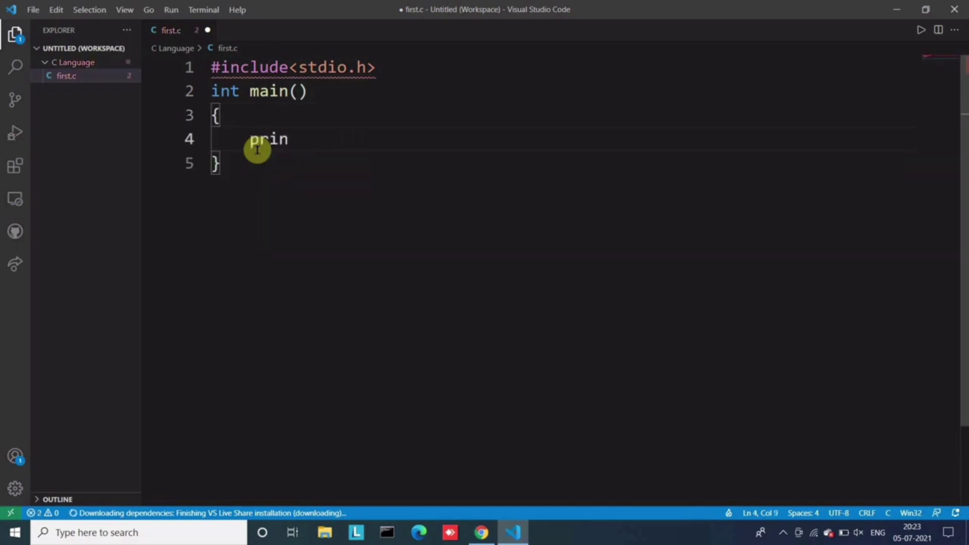
type("tf();")
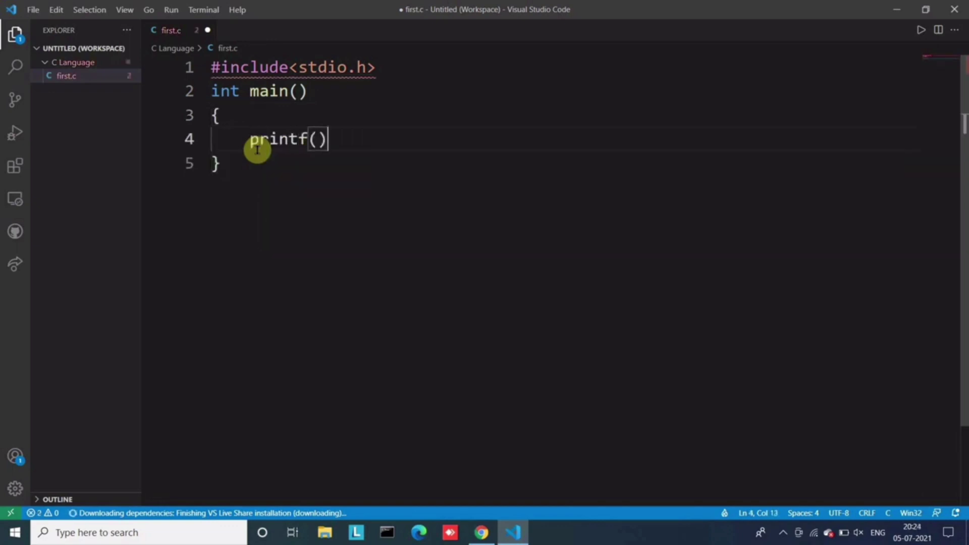
key("Left")
key("Left")
type("\"Learen")
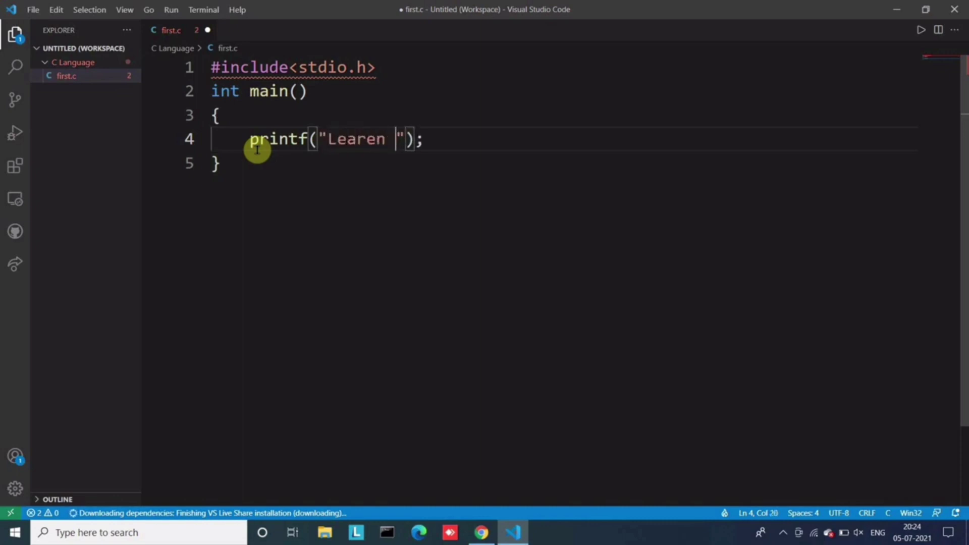
key("BackSpace")
key("BackSpace")
key("BackSpace")
key("BackSpace")
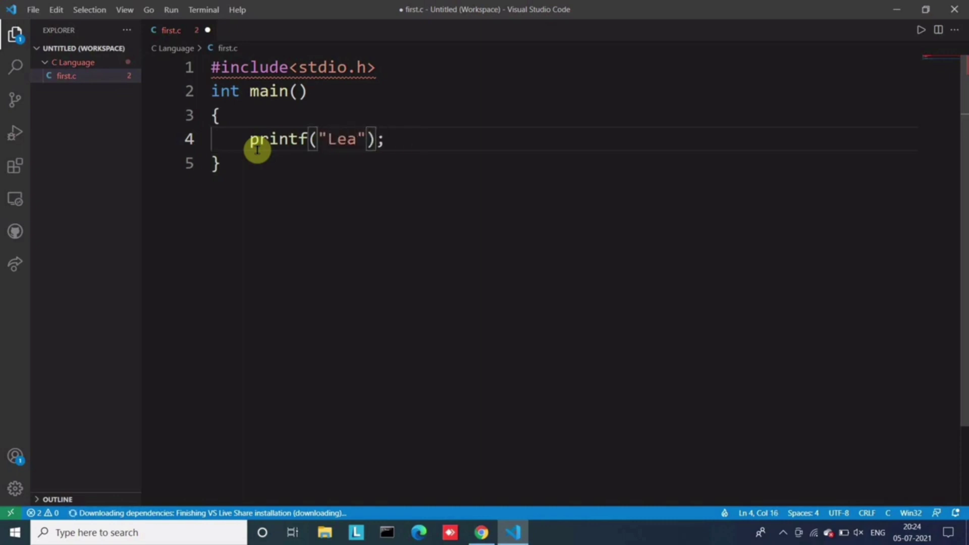
type("rn Coding")
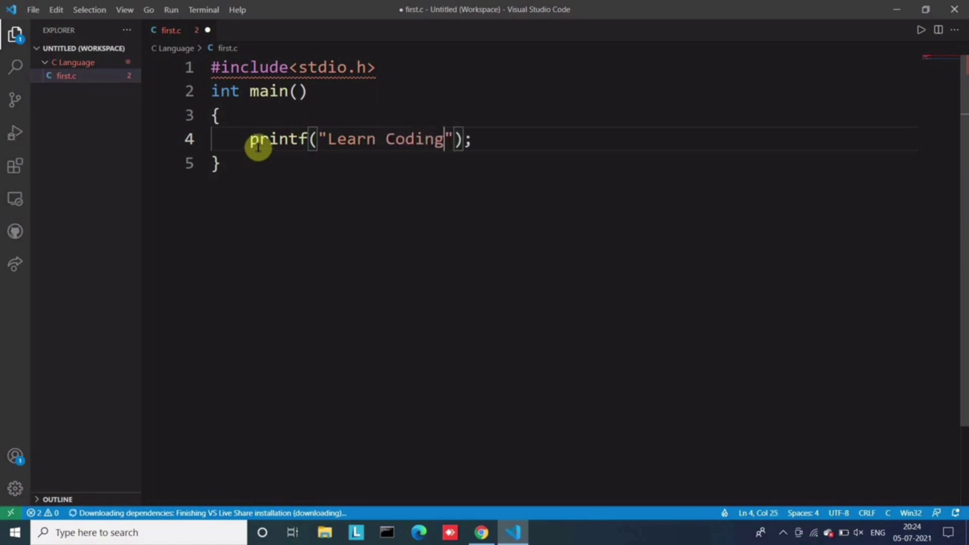
Add return 0; on a new line after the printf statement
left_click(474, 140)
key("Return")
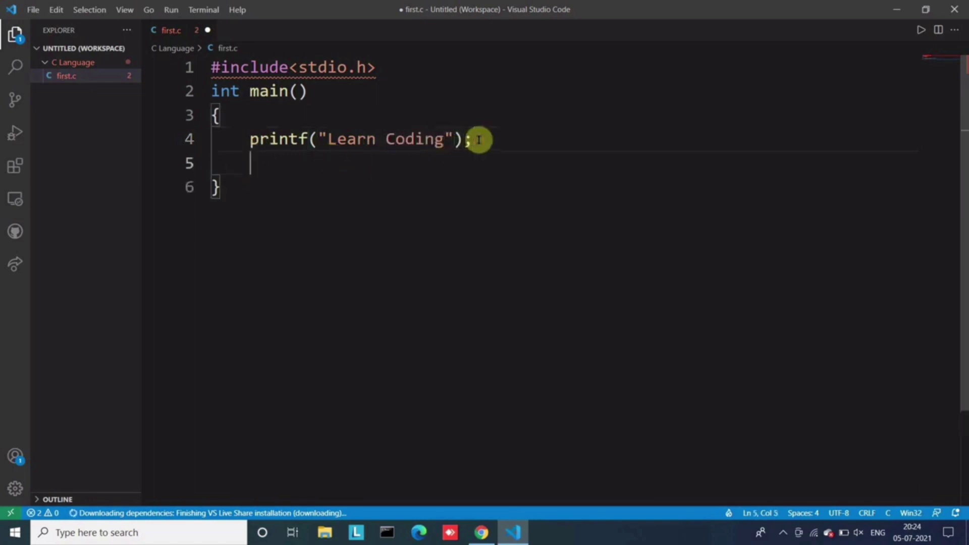
type("return 0;")
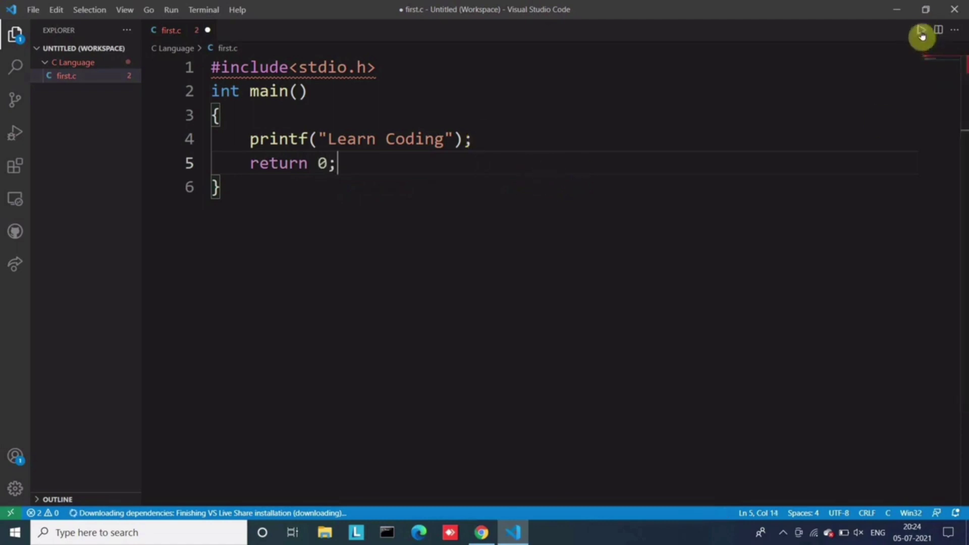
Run the code of first.c with Run Code and close the output panel
left_click(169, 10)
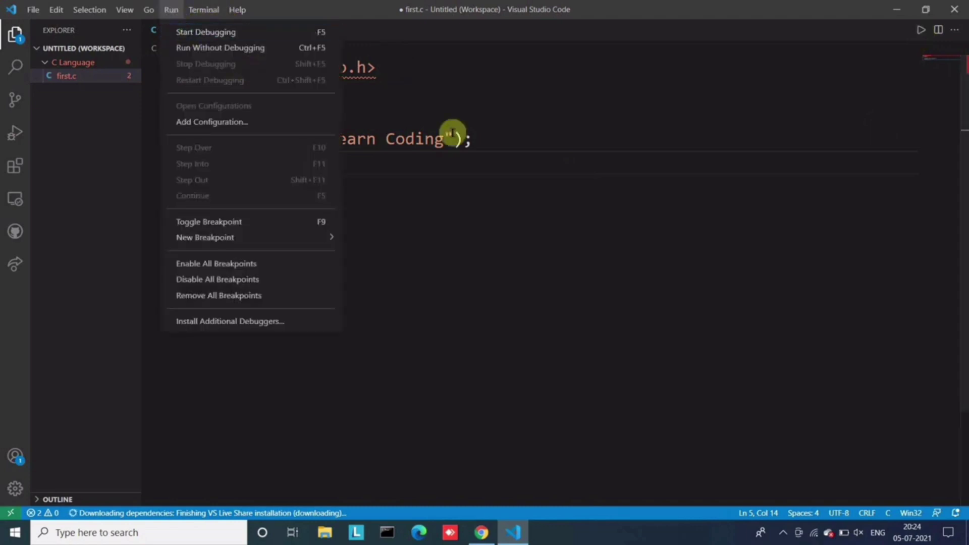
left_click(479, 137)
right_click(512, 117)
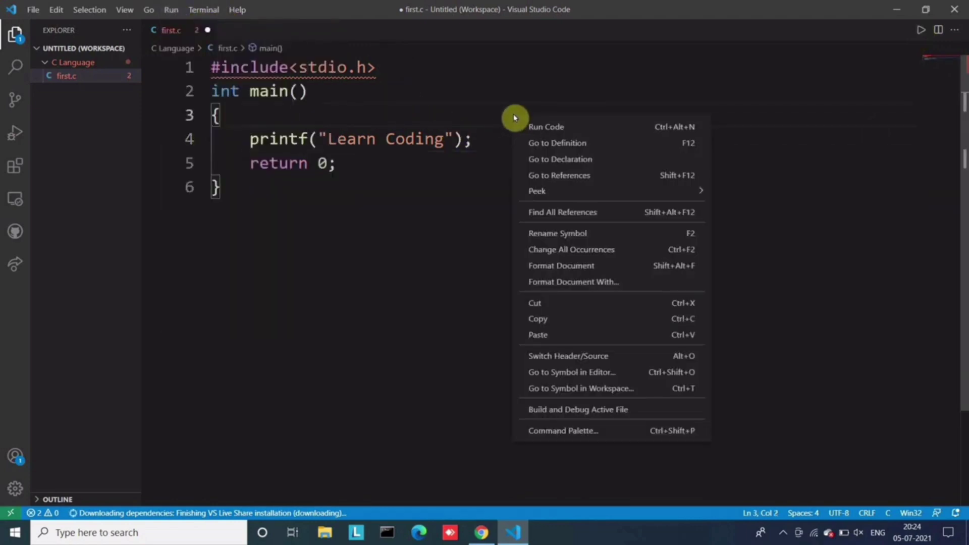
left_click(540, 126)
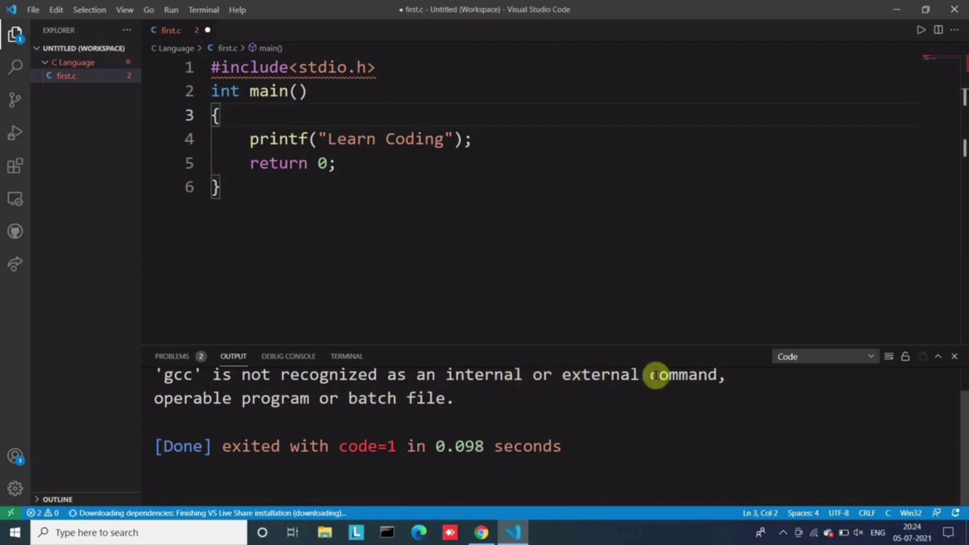
left_click(952, 360)
Switch to Chrome and search Google in a new tab for "mingw gcc compiler download"
left_click(898, 10)
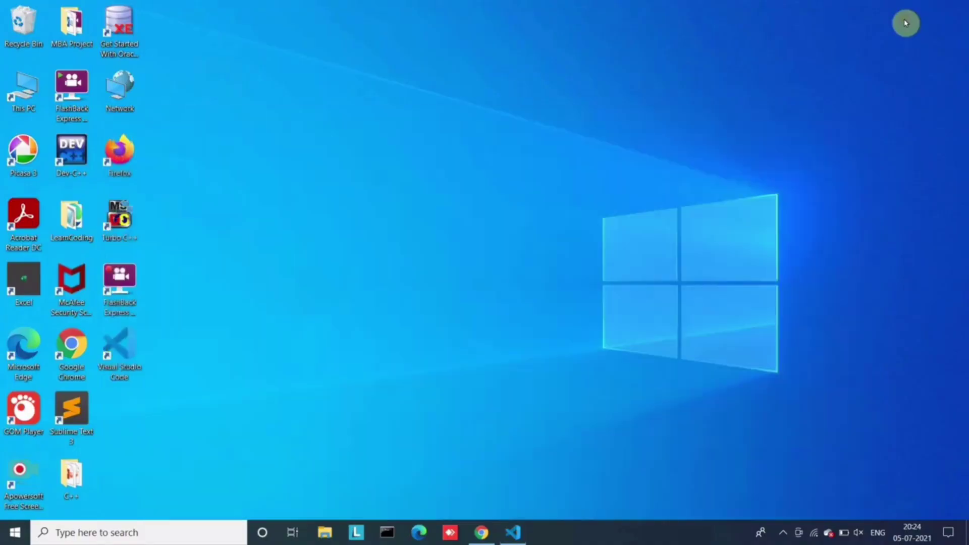
left_click(483, 532)
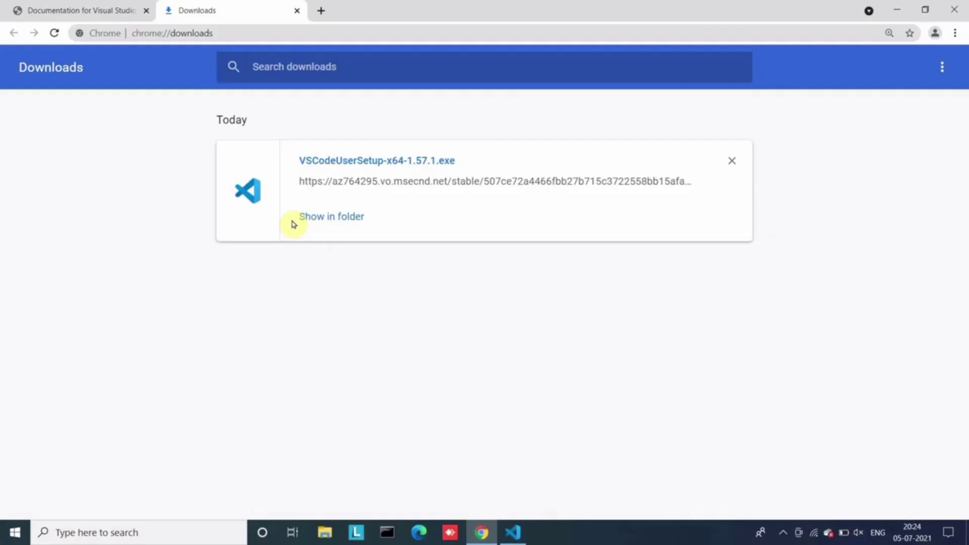
left_click(319, 12)
left_click(297, 10)
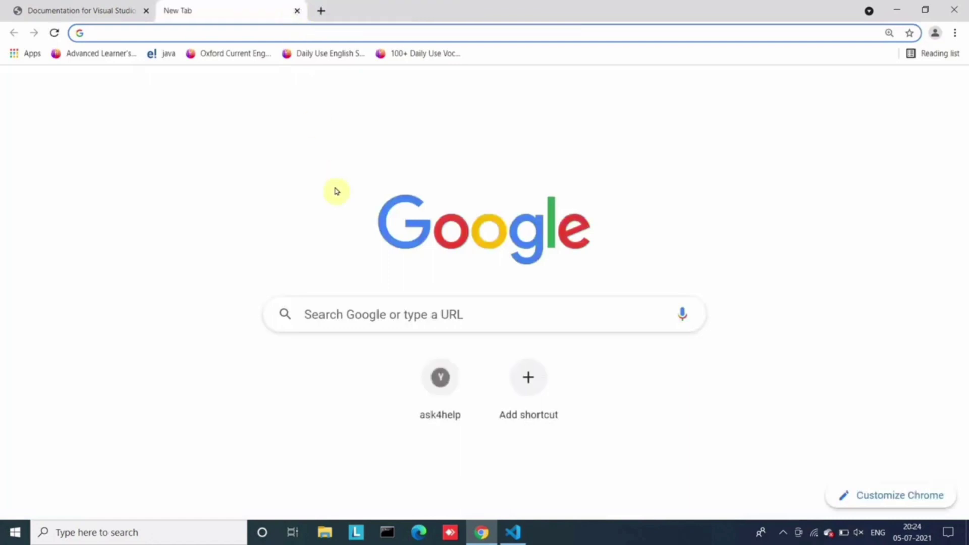
type("min")
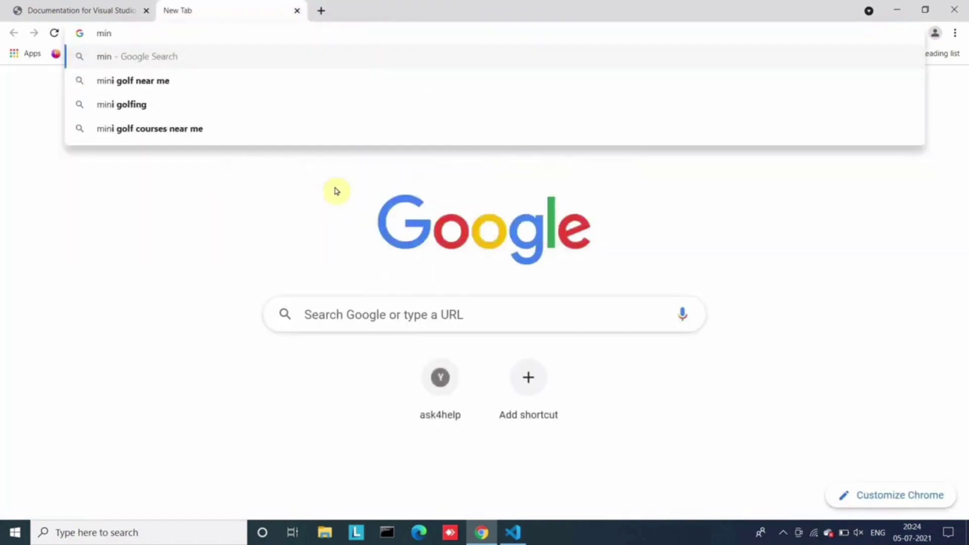
type("gw g")
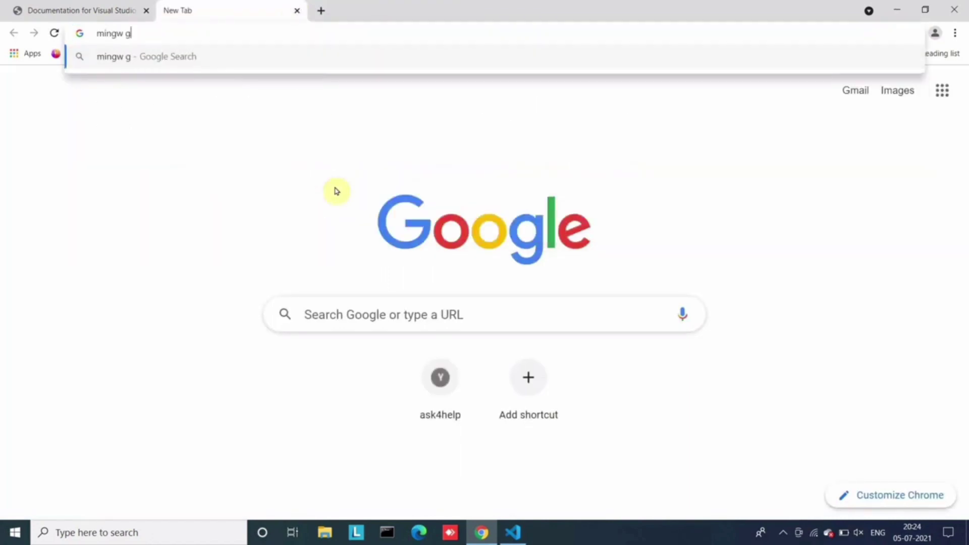
type("cc com")
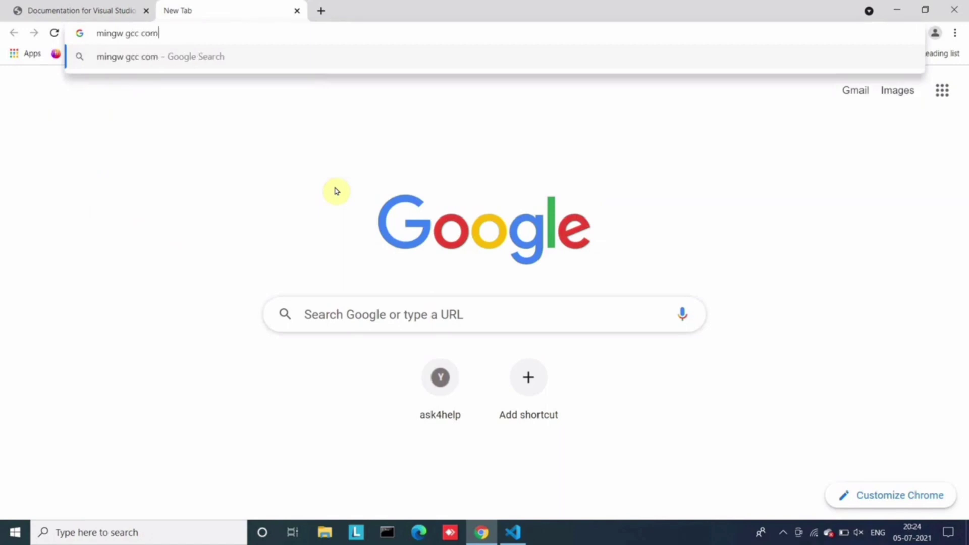
type("piler download")
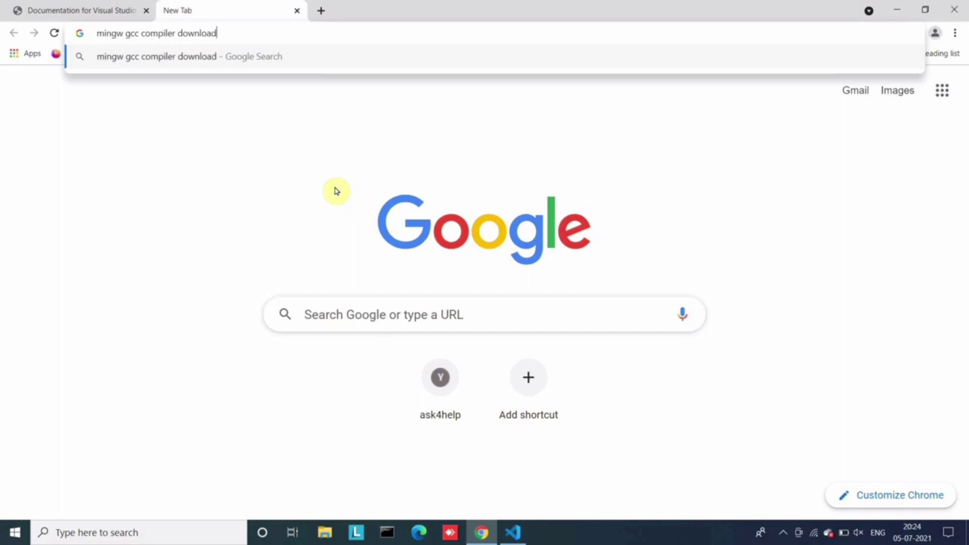
key("Return")
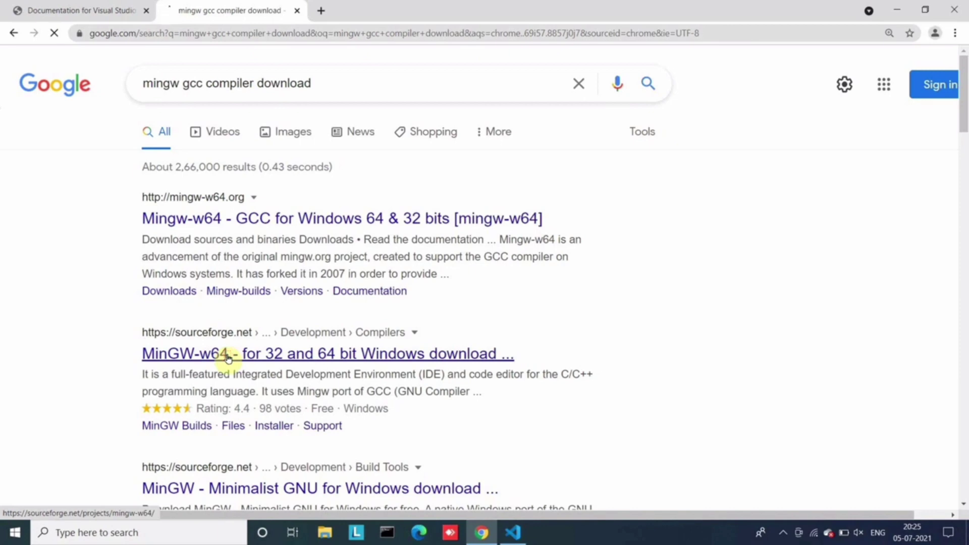
Start downloading mingw-w64-v9.0.0.zip from the MinGW-w64 SourceForge page, and cancel and remove that download in the downloads list
left_click(228, 357)
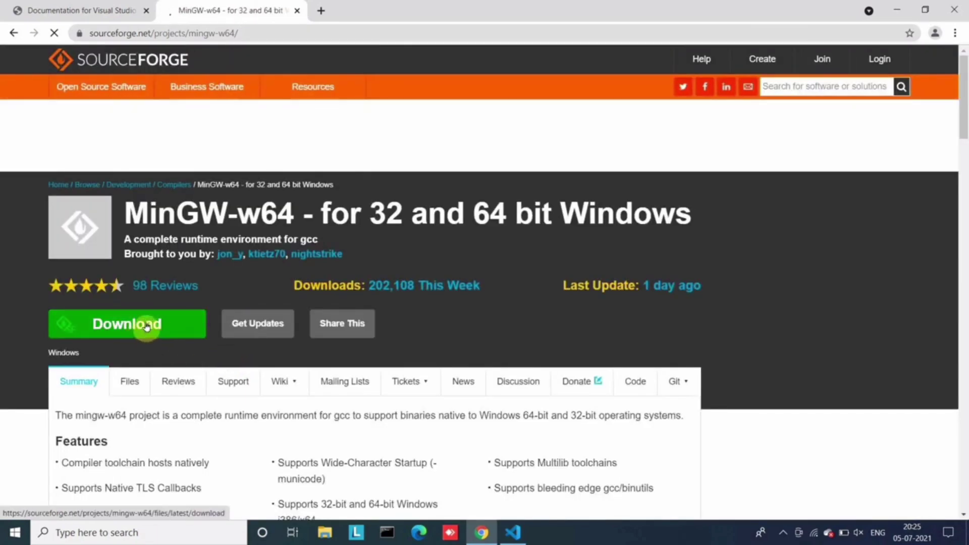
left_click(130, 327)
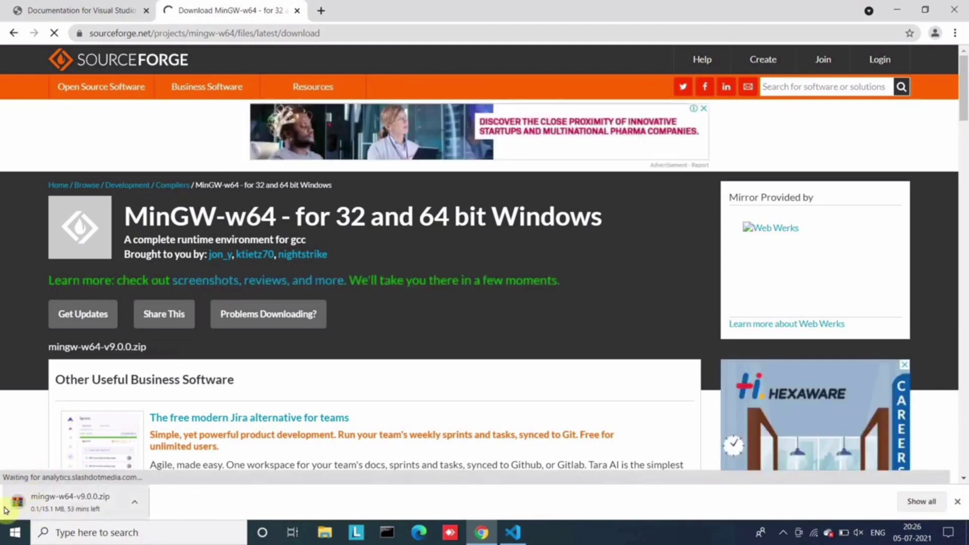
left_click(16, 503)
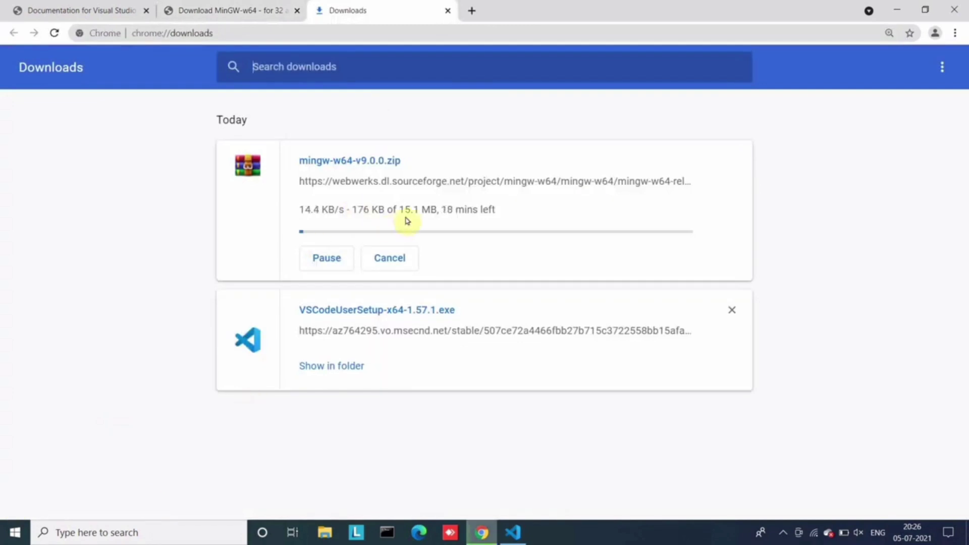
left_click(389, 257)
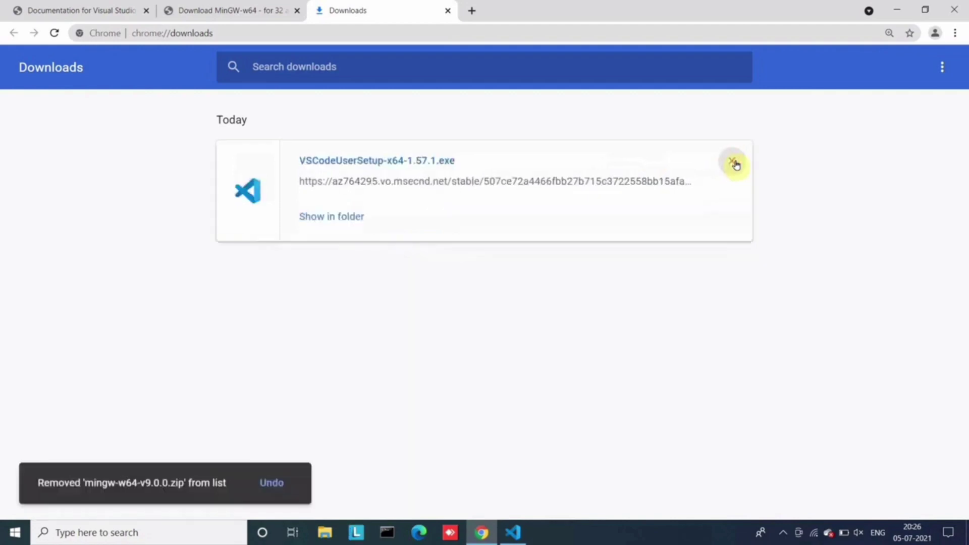
left_click(732, 161)
Minimize Chrome and show the Downloads folder in File Explorer
left_click(898, 9)
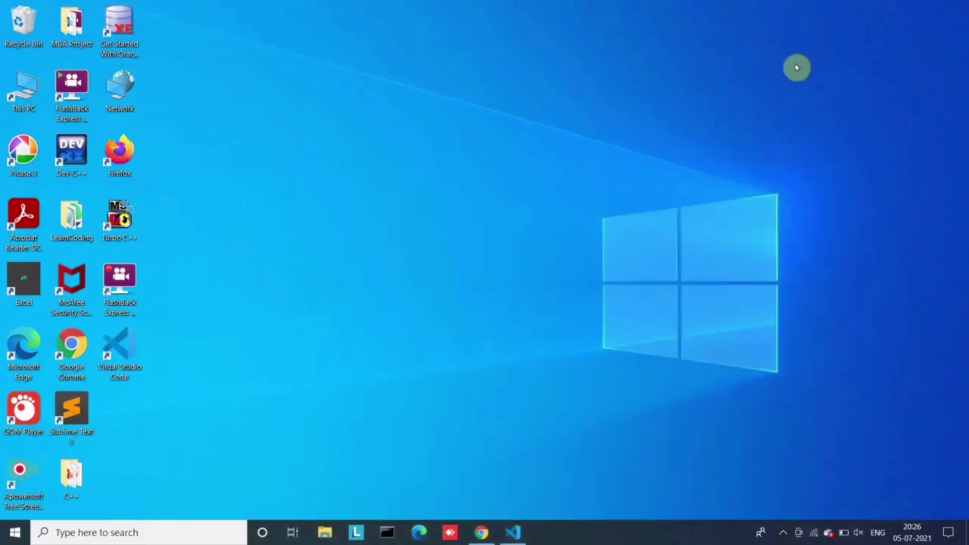
double_click(25, 88)
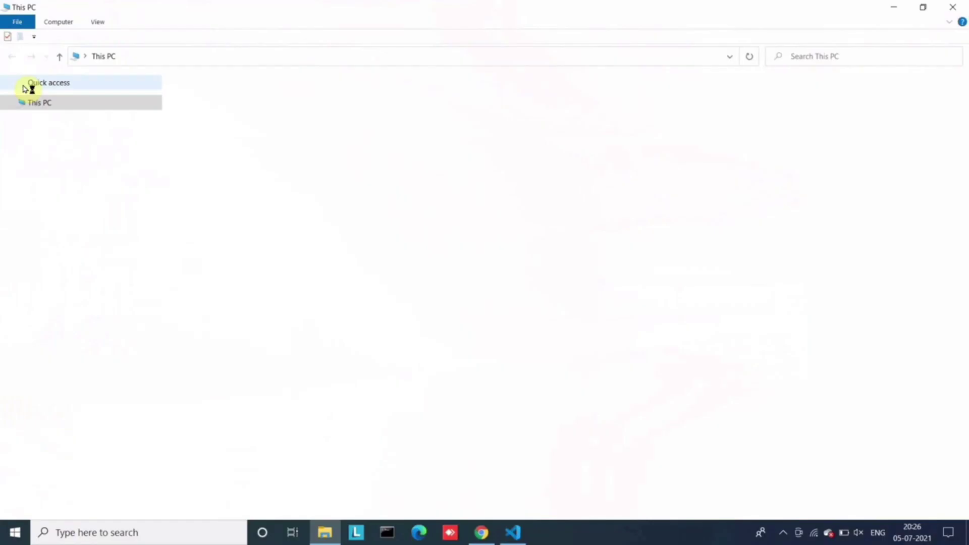
left_click(53, 202)
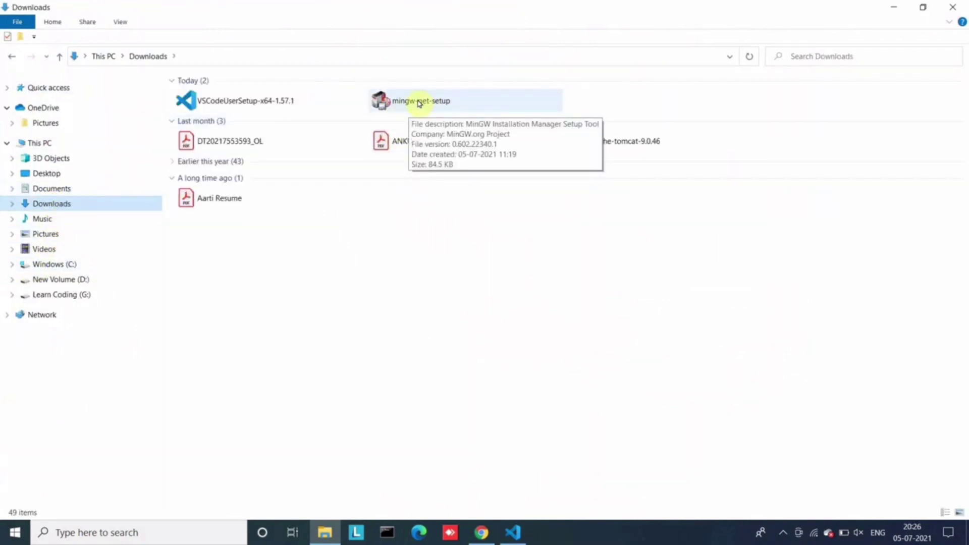
Run mingw-get-setup and install the MinGW Installation Manager to C:\MinGW with the default preferences, minimizing File Explorer meanwhile
double_click(418, 103)
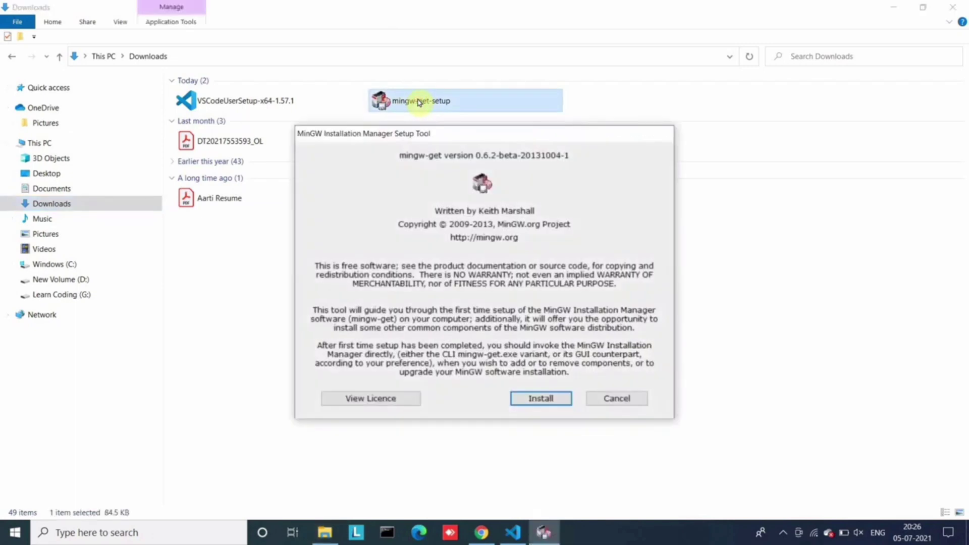
left_click(539, 398)
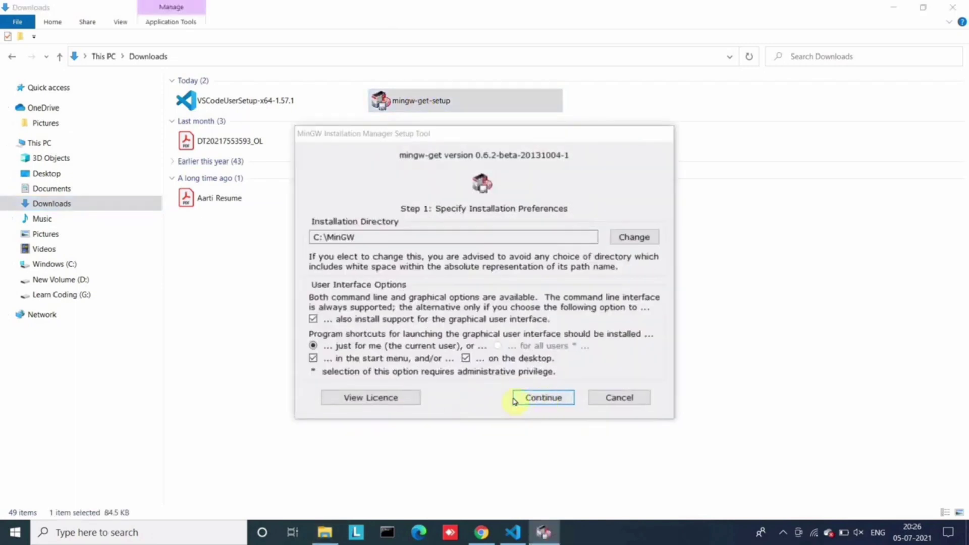
left_click(541, 400)
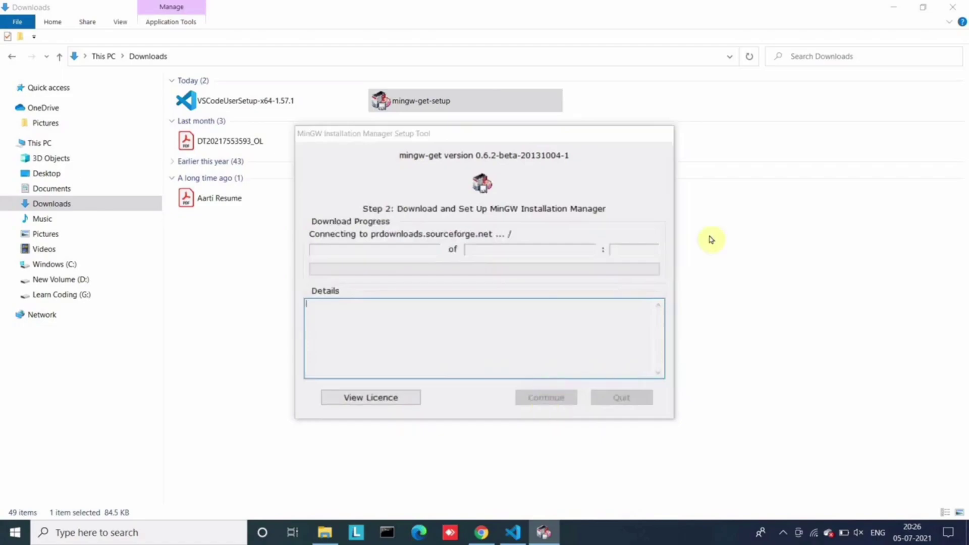
left_click(893, 7)
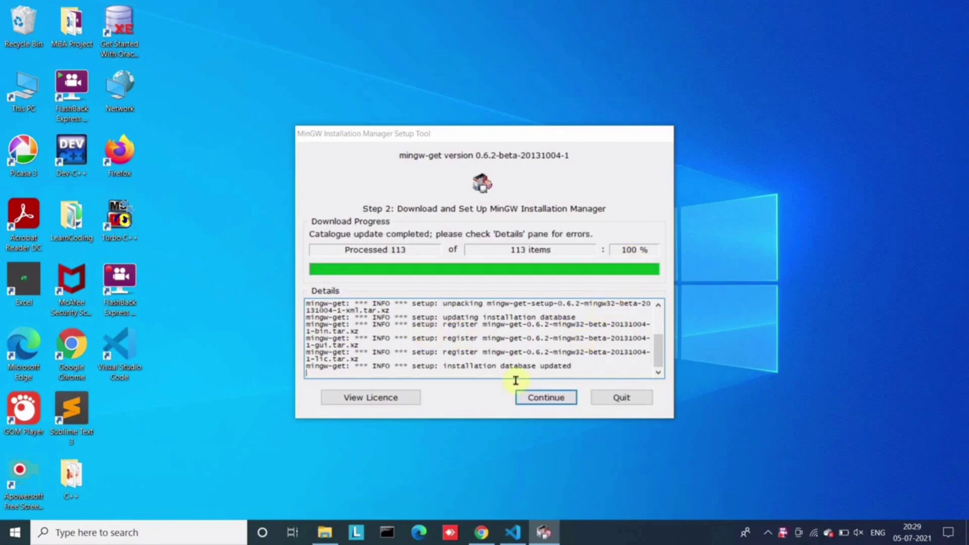
left_click(544, 399)
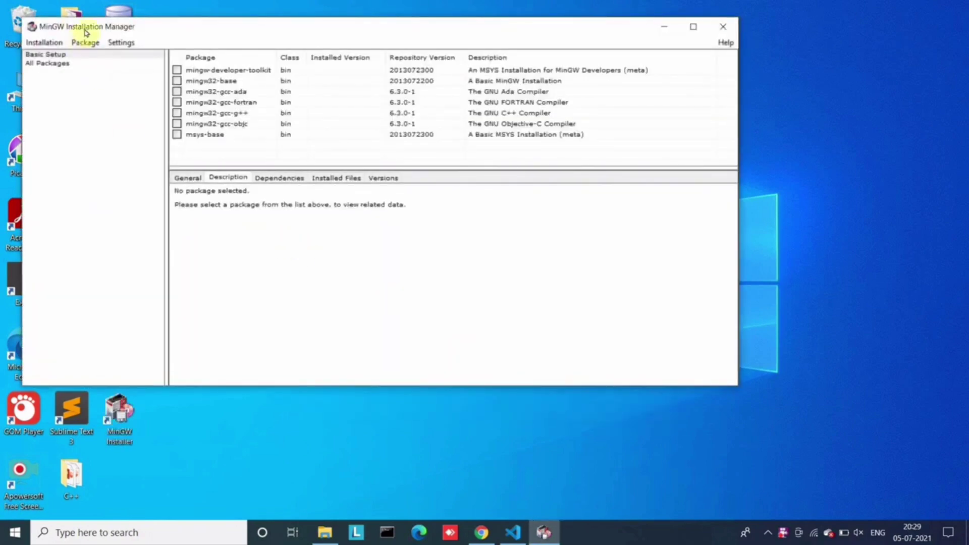
Mark the mingw32-base and mingw32-gcc-g++ packages for installation in the MinGW Installation Manager
left_click_drag(223, 30, 383, 62)
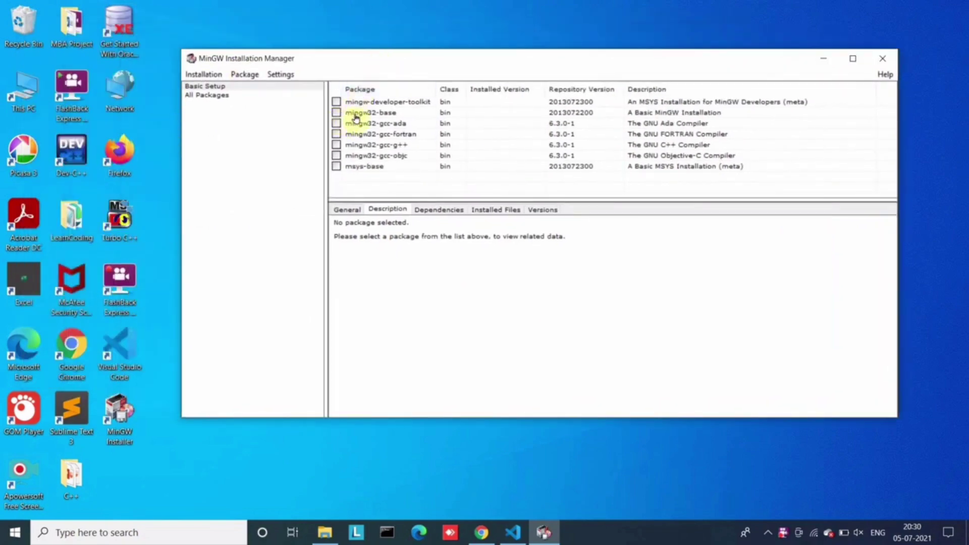
left_click(336, 116)
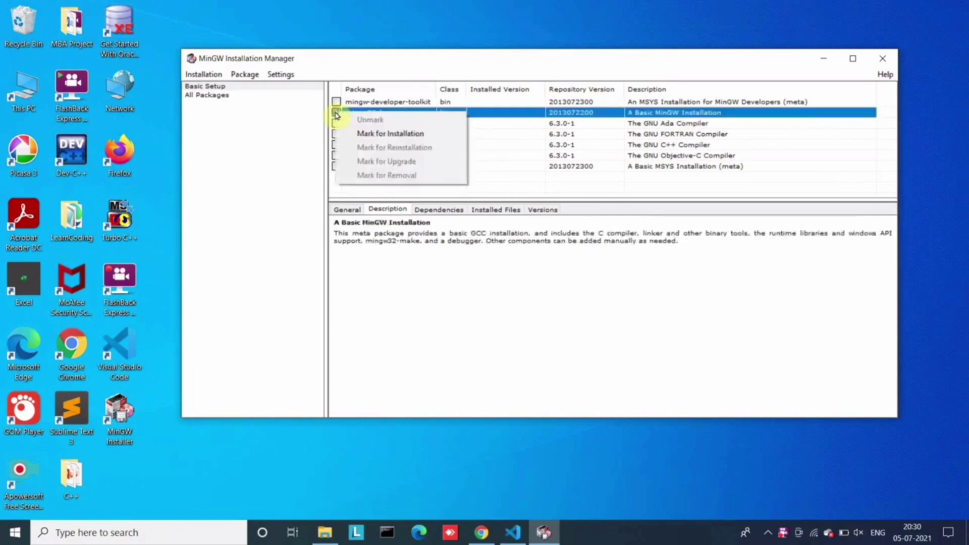
left_click(365, 133)
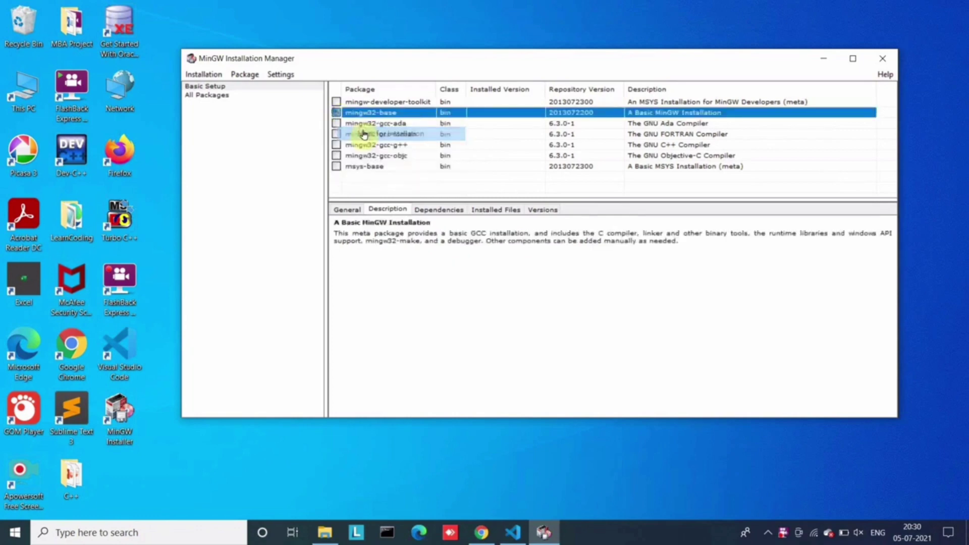
left_click(343, 147)
left_click(363, 166)
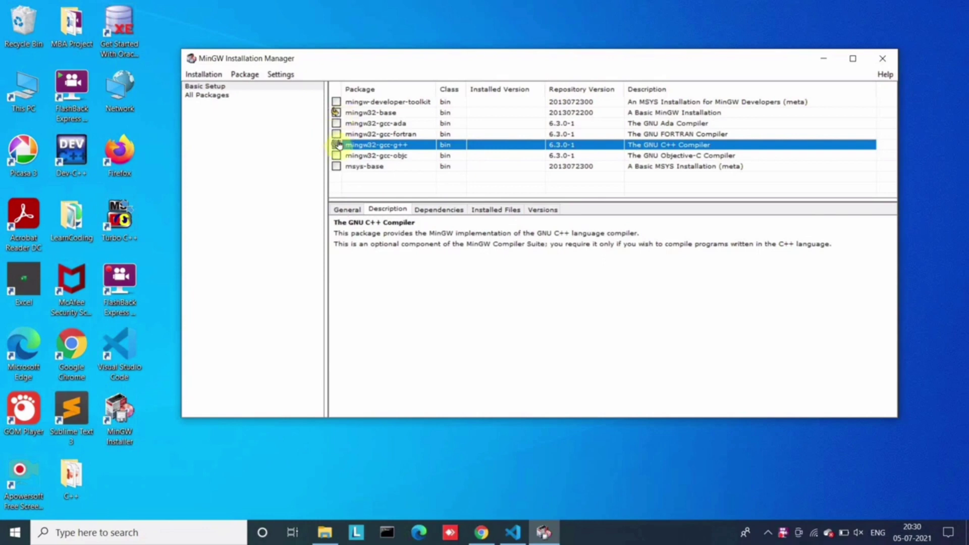
Apply the scheduled package changes and close the MinGW Installation Manager
left_click(199, 75)
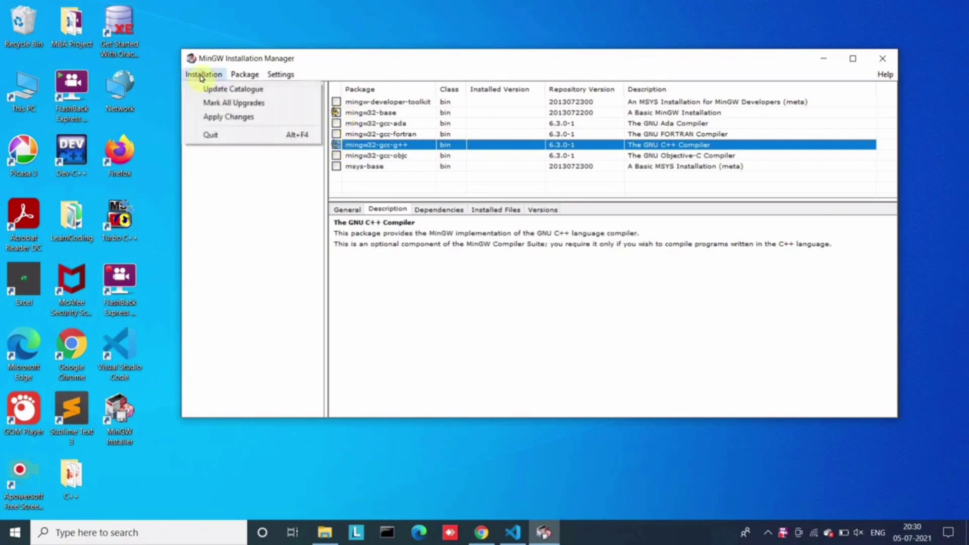
left_click(230, 116)
left_click(428, 141)
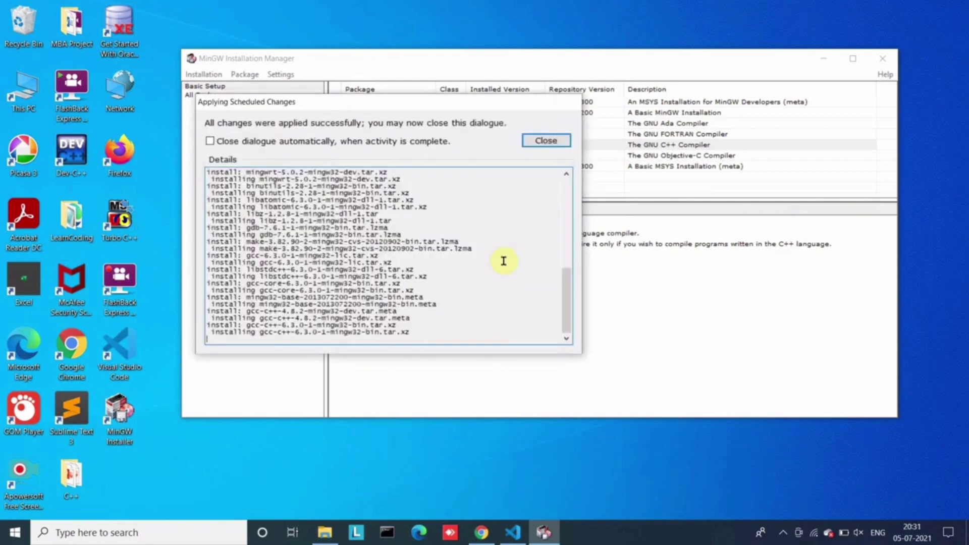
left_click(541, 142)
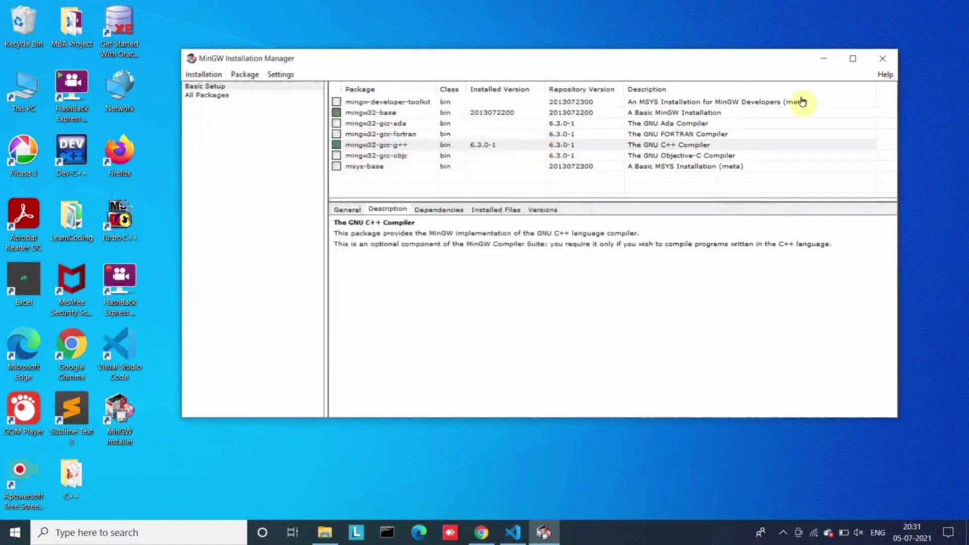
left_click(881, 58)
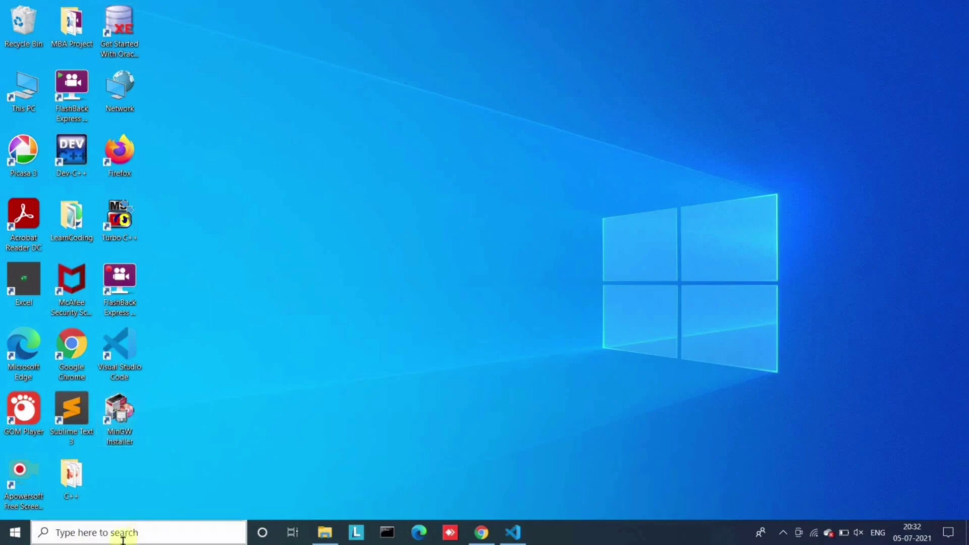
Search Windows for "envi", open the system environment variables and start a new entry in the system Path variable
left_click(103, 534)
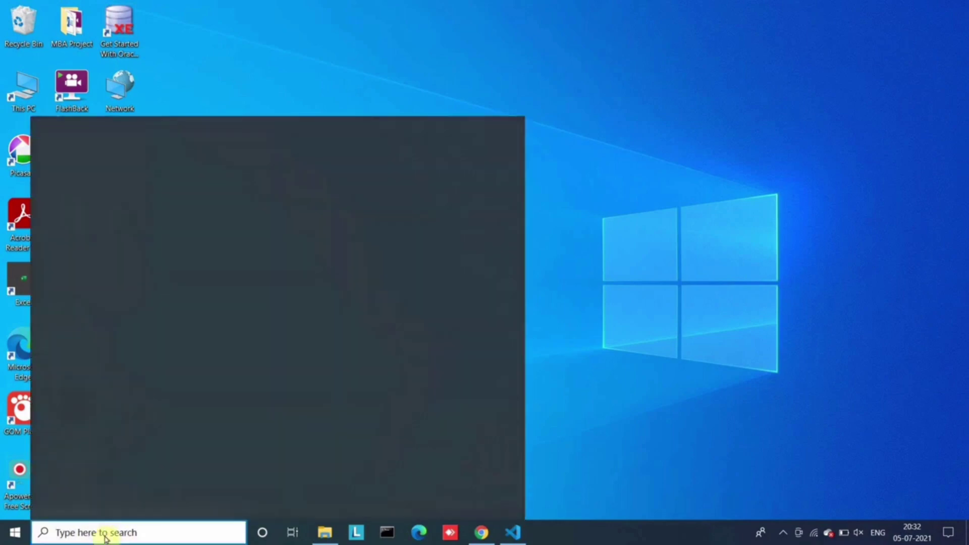
type("en")
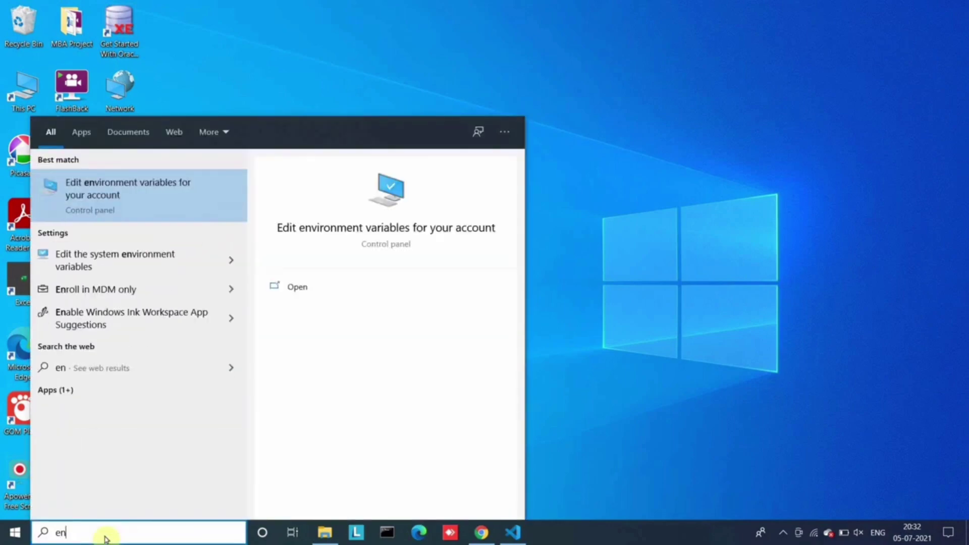
type("vi")
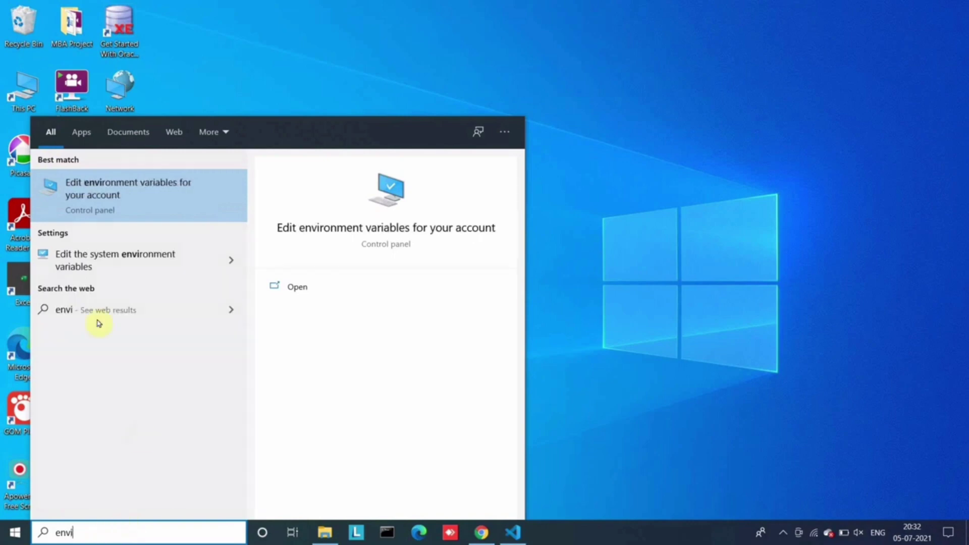
left_click(159, 261)
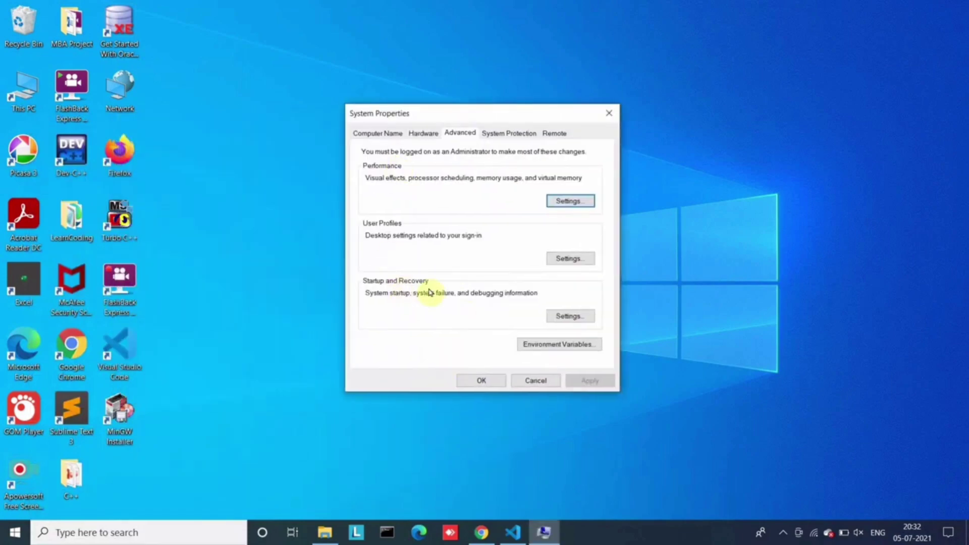
left_click(543, 347)
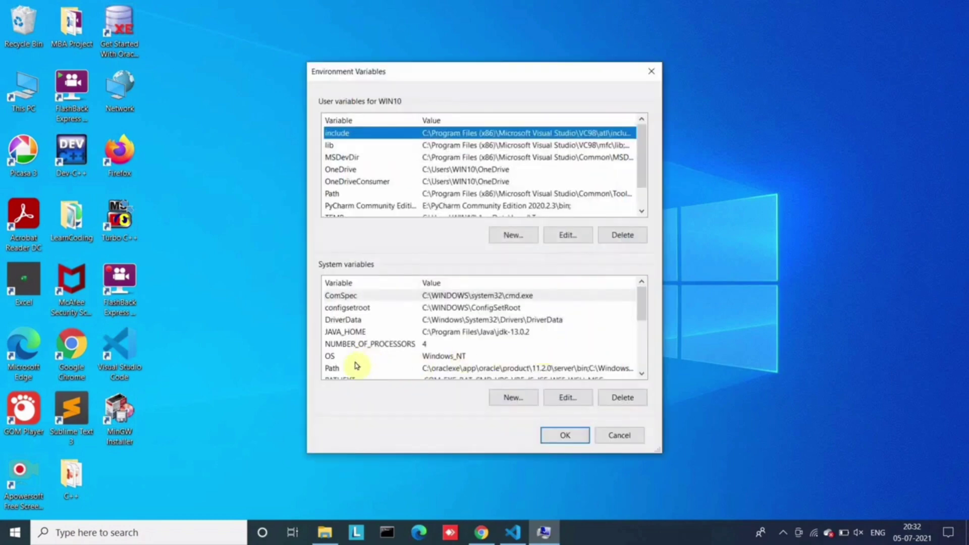
left_click(357, 367)
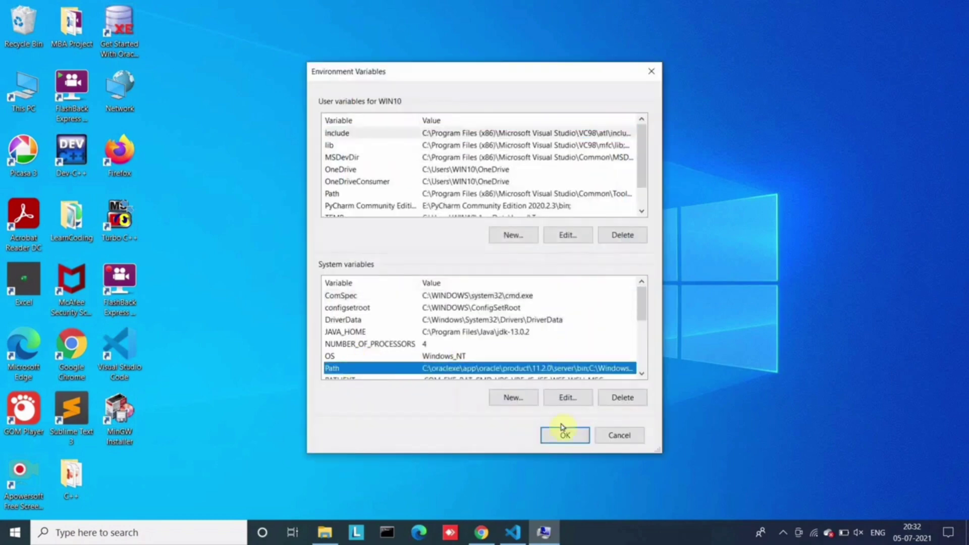
left_click(567, 397)
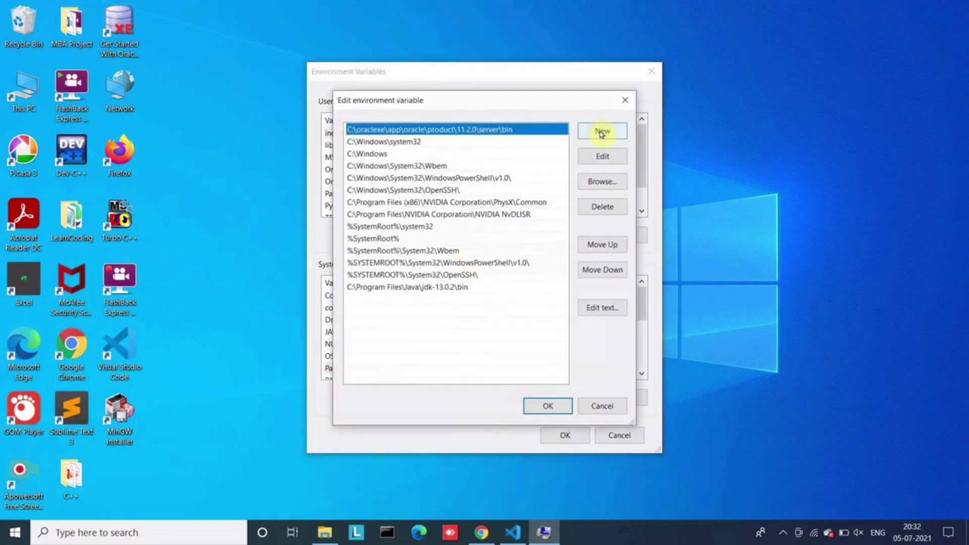
left_click(602, 132)
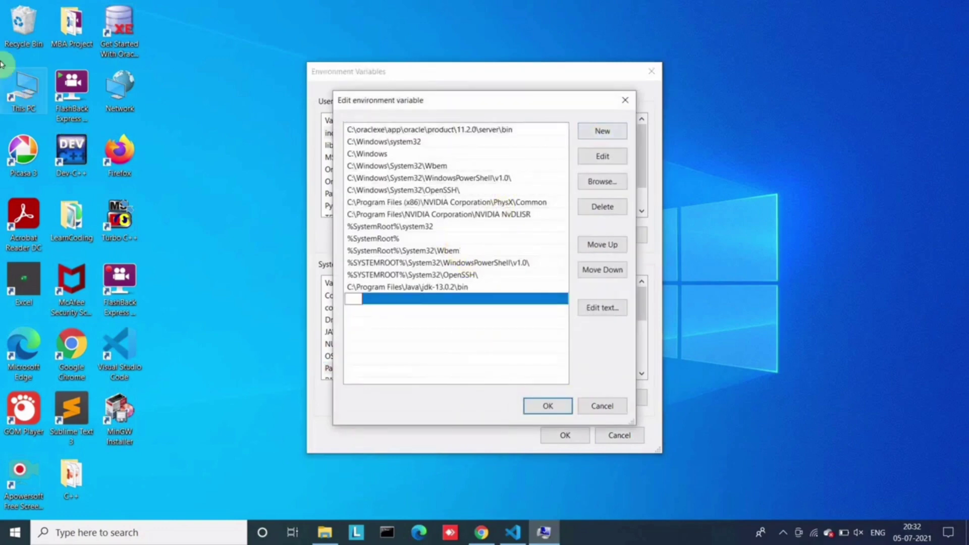
Browse to the bin folder inside MinGW on the C: drive and copy its full path
double_click(21, 93)
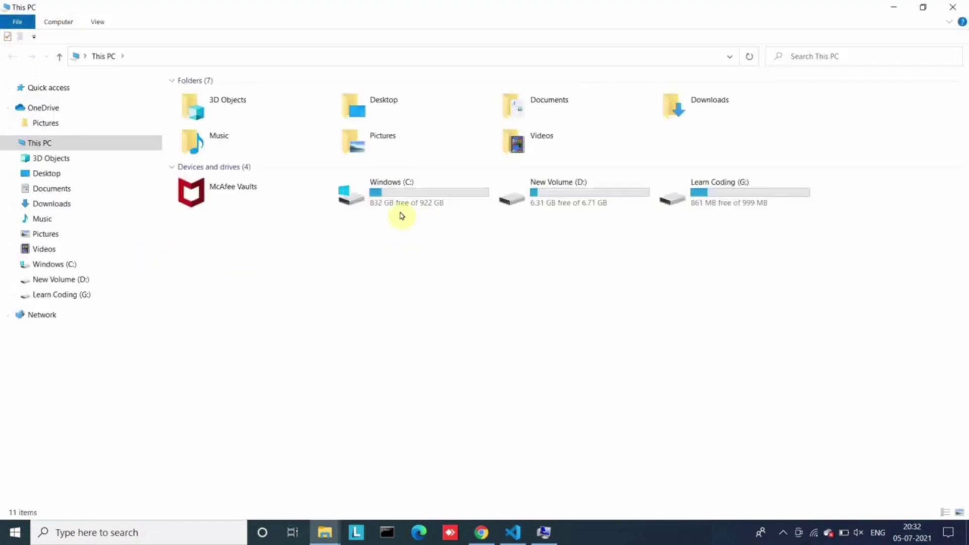
double_click(404, 194)
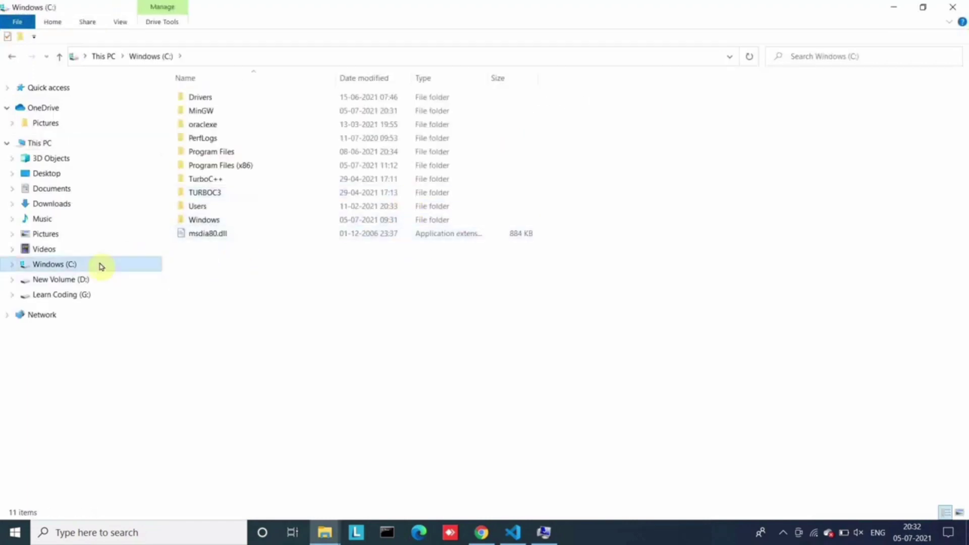
double_click(208, 111)
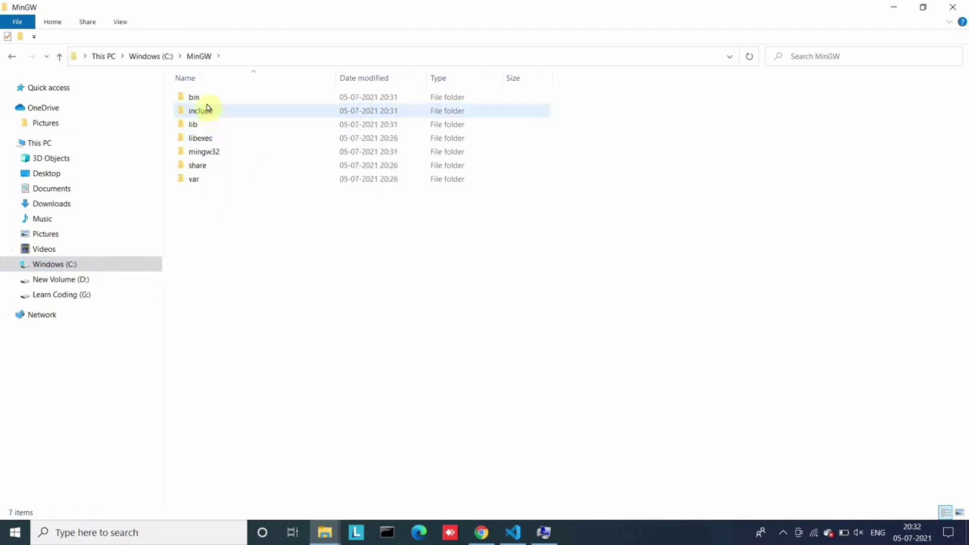
double_click(201, 97)
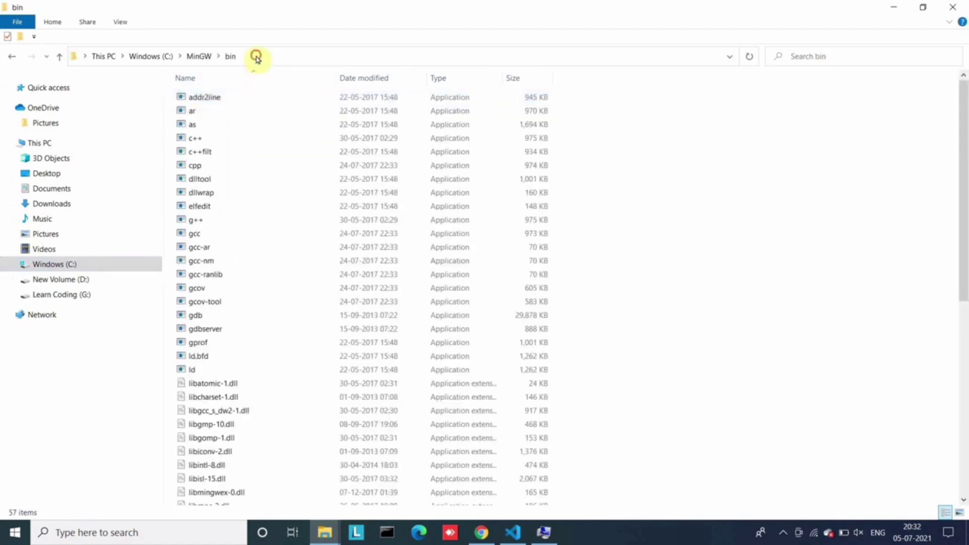
left_click(256, 59)
right_click(147, 58)
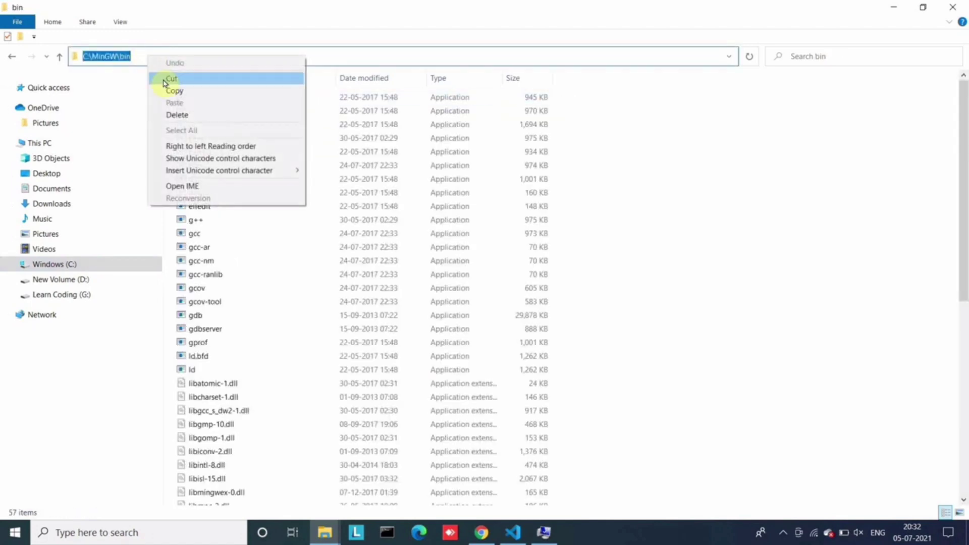
left_click(172, 90)
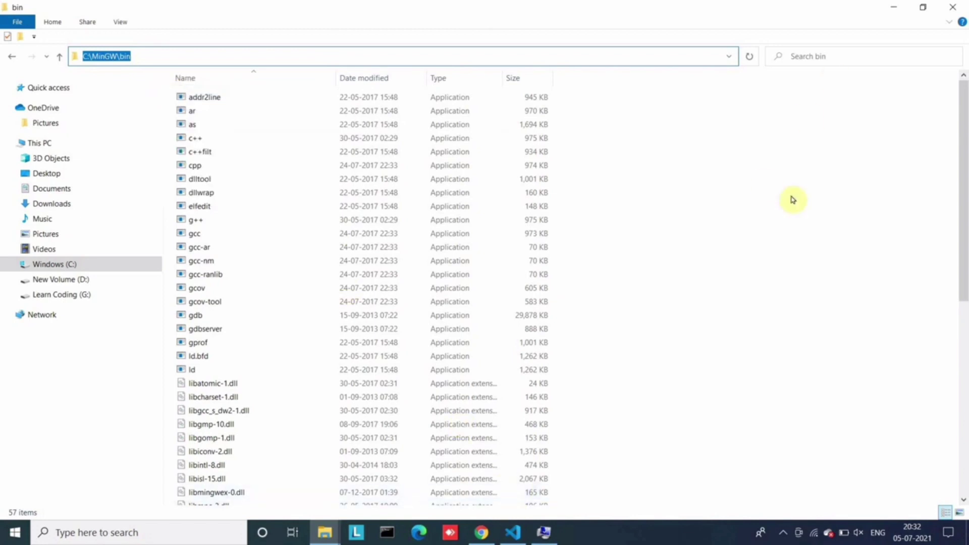
Add C:\MinGW\bin as a new system Path entry, confirm all system dialogs and close File Explorer
mouse_move(544, 531)
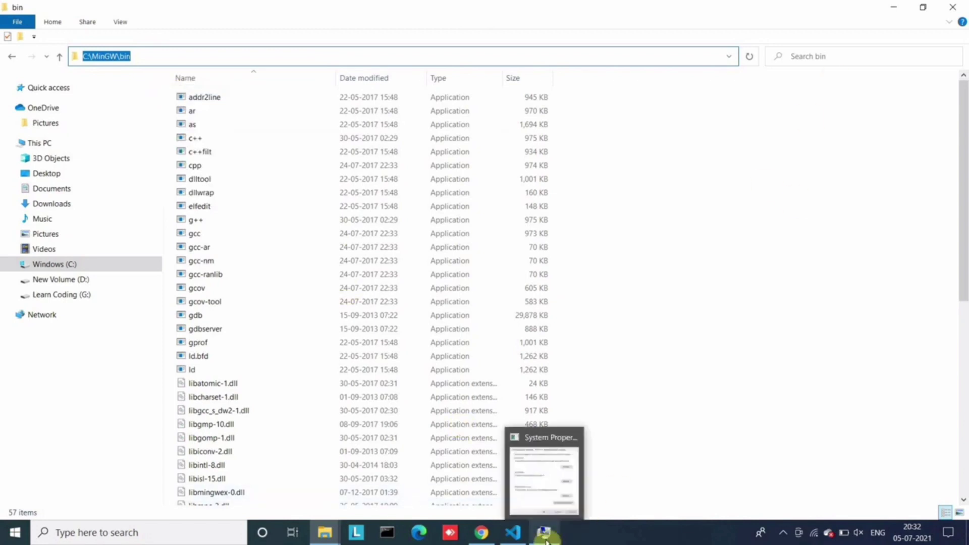
left_click(537, 480)
left_click(600, 132)
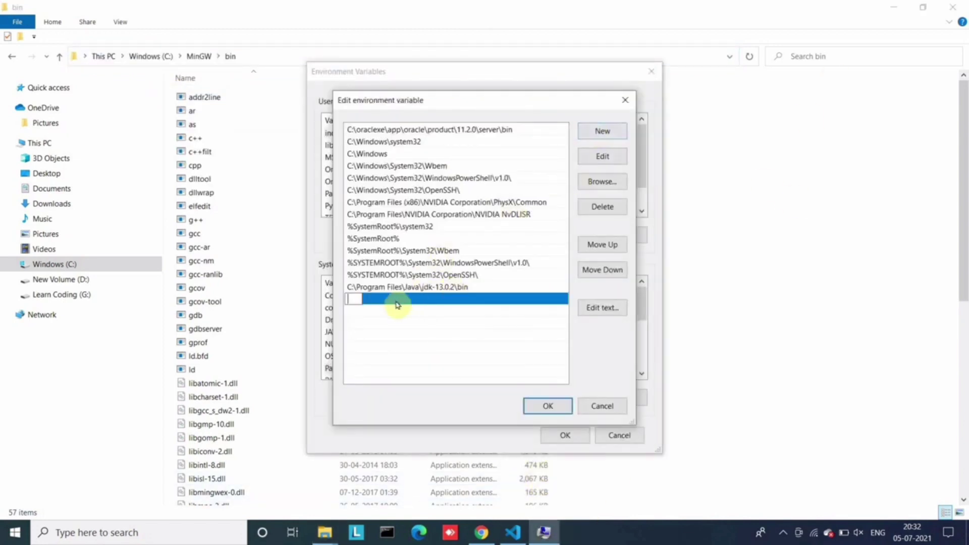
key("ctrl+v")
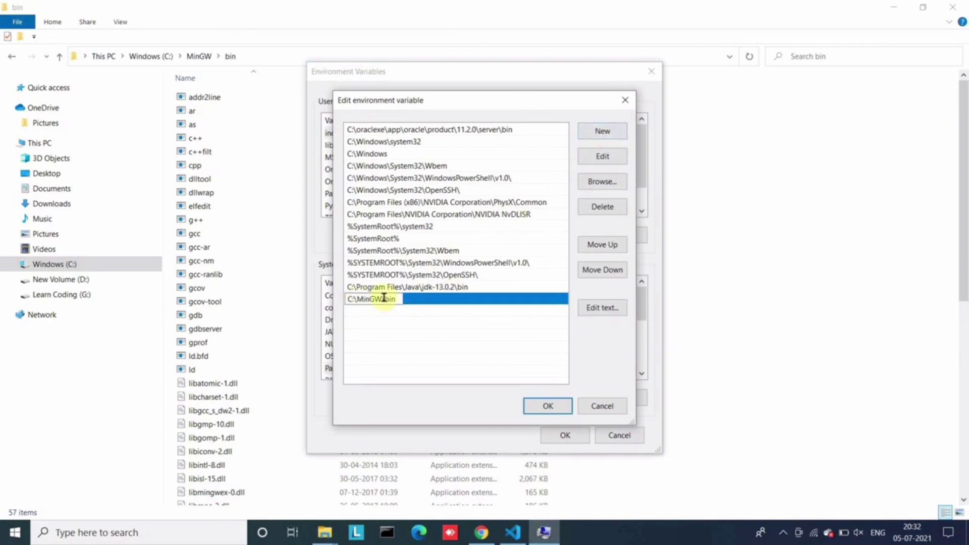
left_click(548, 406)
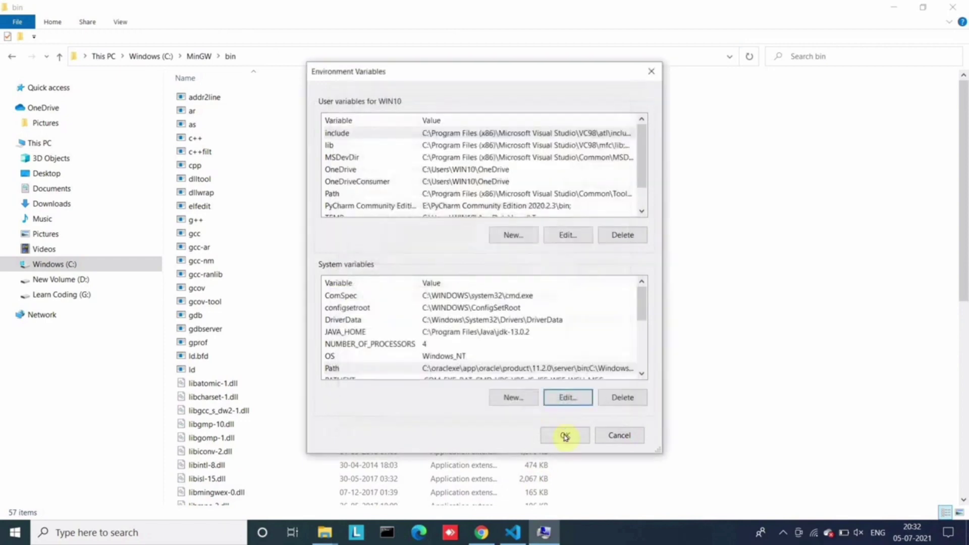
left_click(565, 435)
left_click(481, 381)
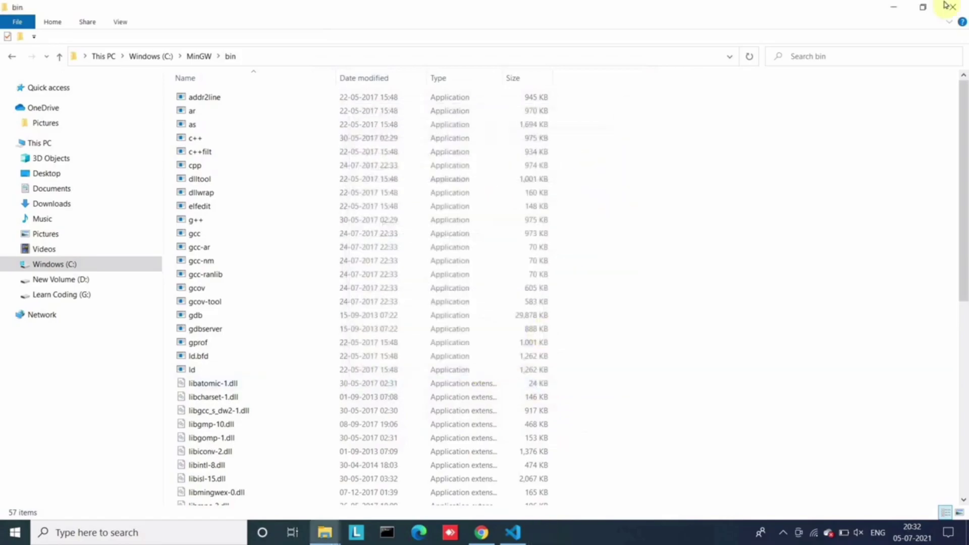
left_click(953, 6)
Switch to Visual Studio Code, save first.c and try to run it with Run Code, checking the output
left_click(514, 530)
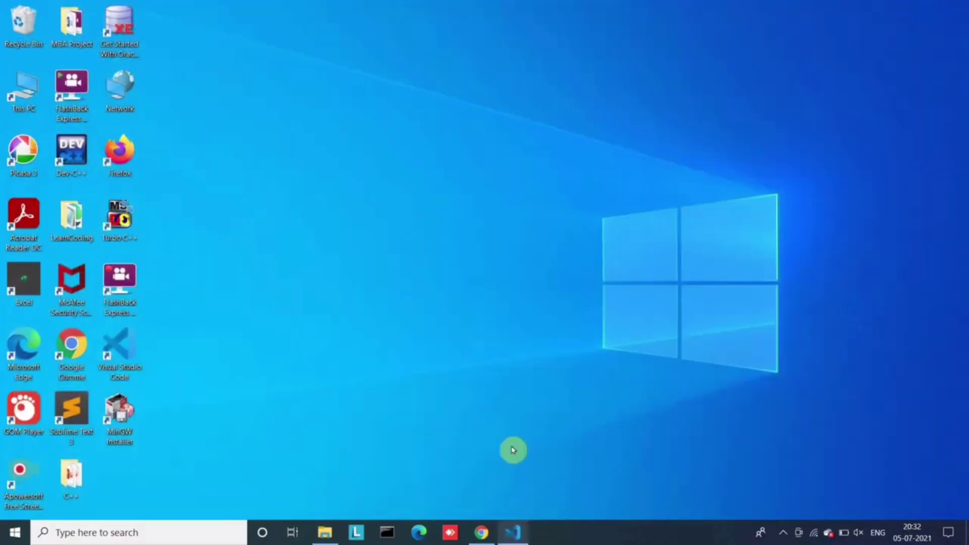
left_click(353, 188)
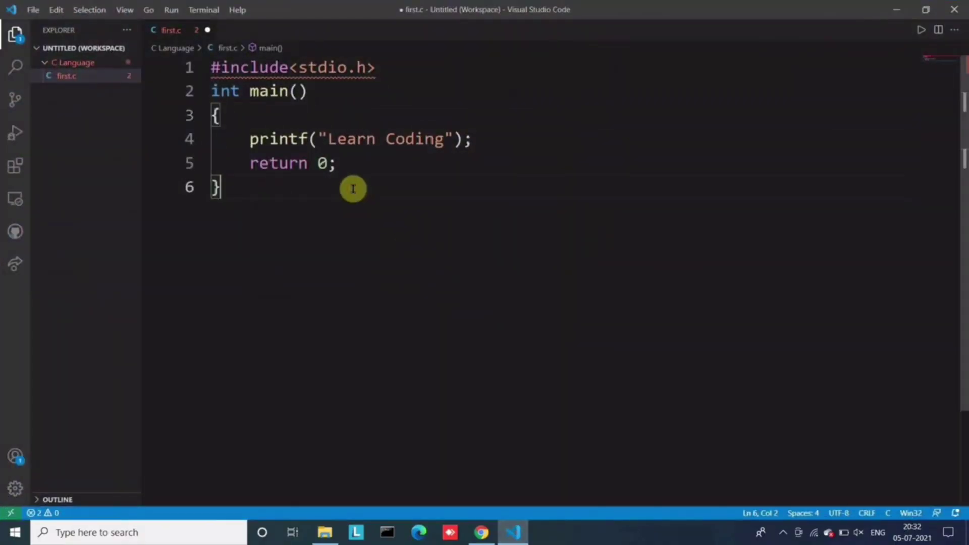
key("ctrl+s")
right_click(460, 116)
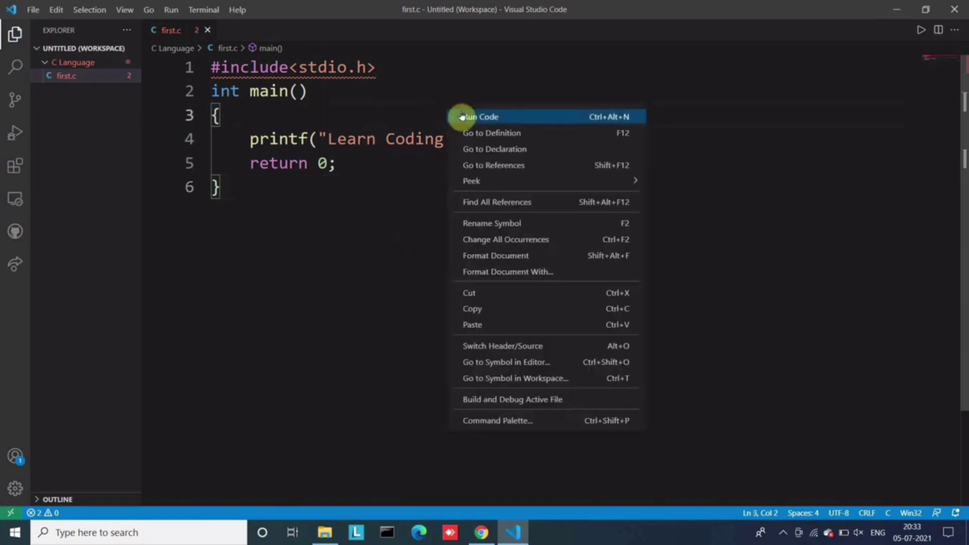
left_click(465, 117)
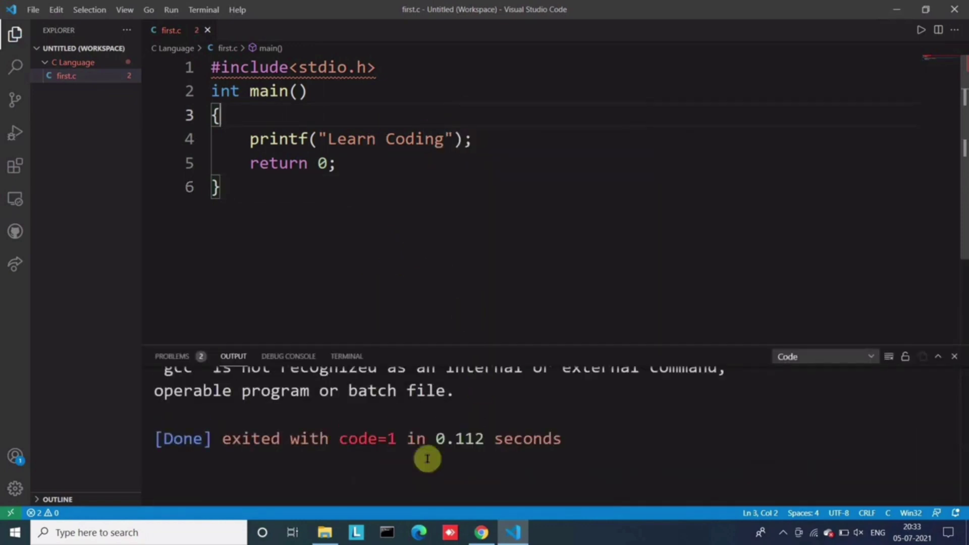
key("ctrl+alt+n")
scroll(303, 448, "up", 1)
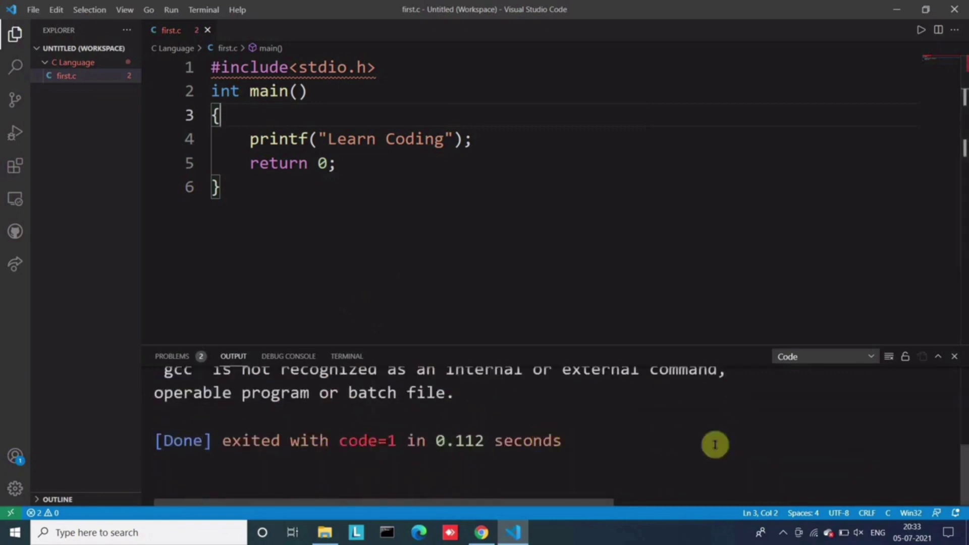
Close Visual Studio Code, refresh the desktop and relaunch Visual Studio Code
left_click(954, 9)
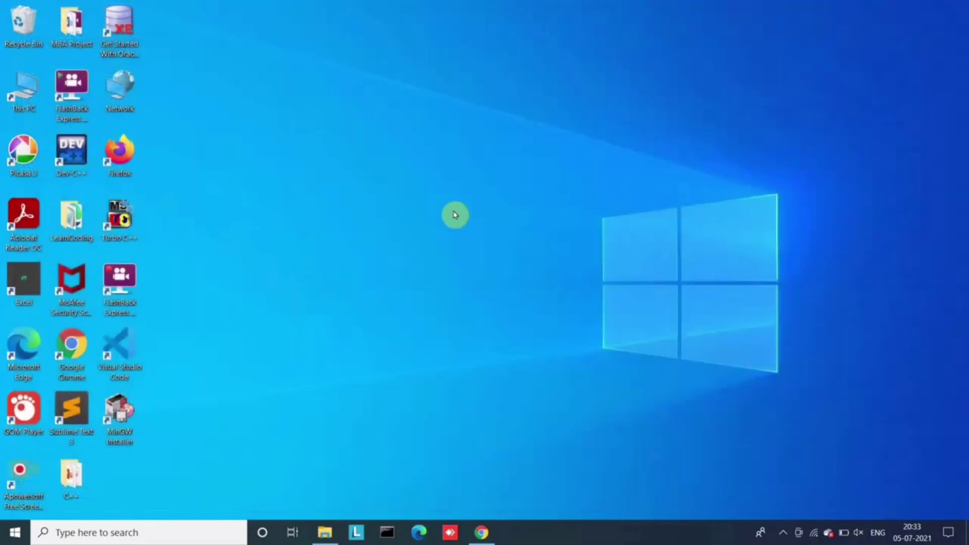
right_click(295, 210)
left_click(305, 234)
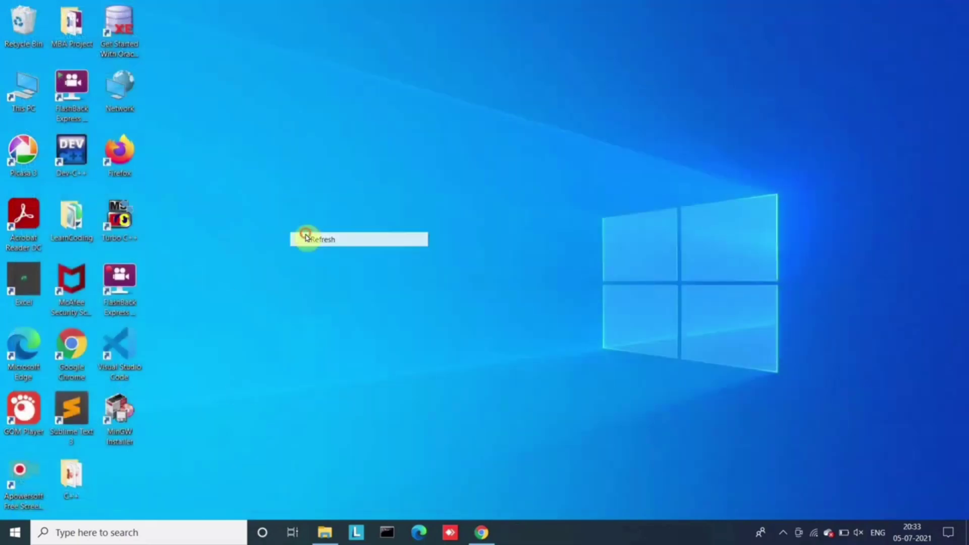
double_click(112, 347)
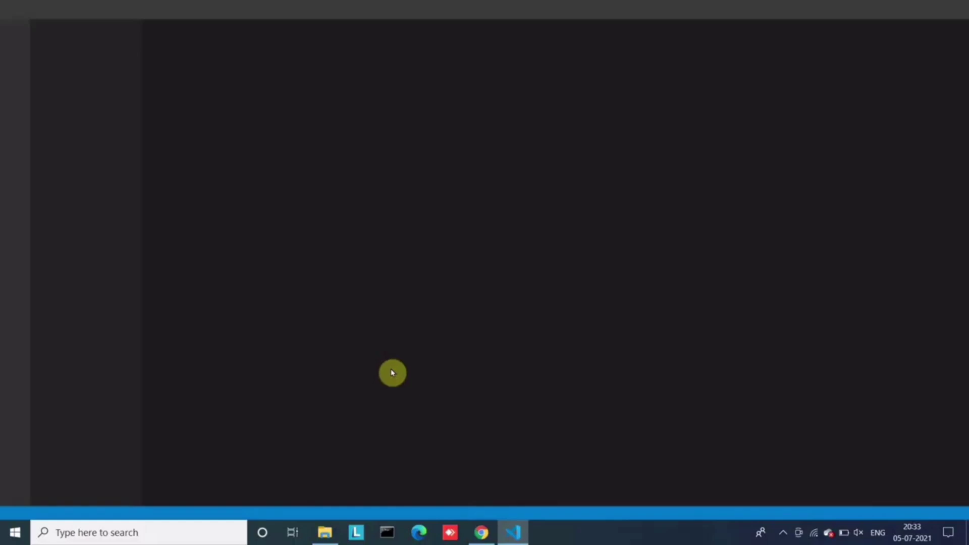
Open Command Prompt, check the compiler installation with gcc --version, and close the window
left_click(387, 532)
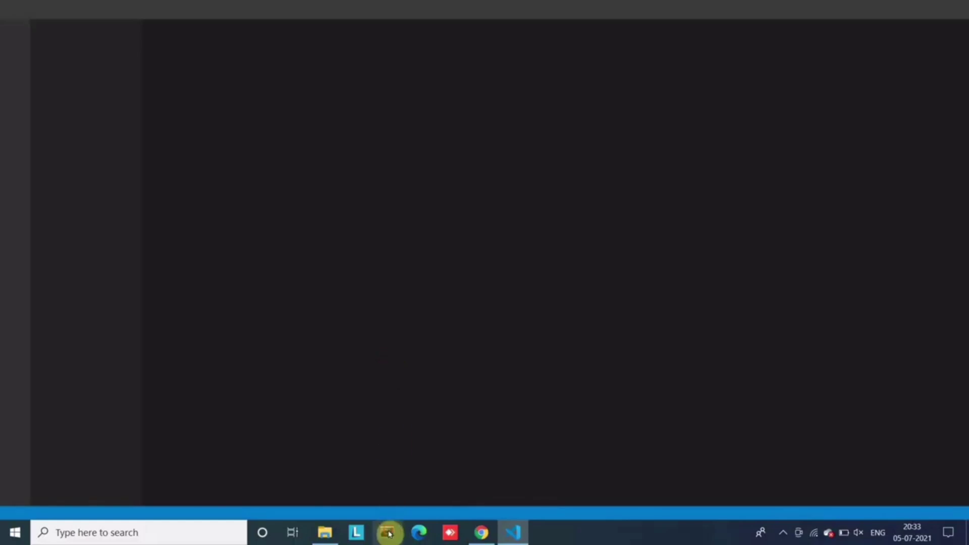
left_click_drag(397, 42, 690, 172)
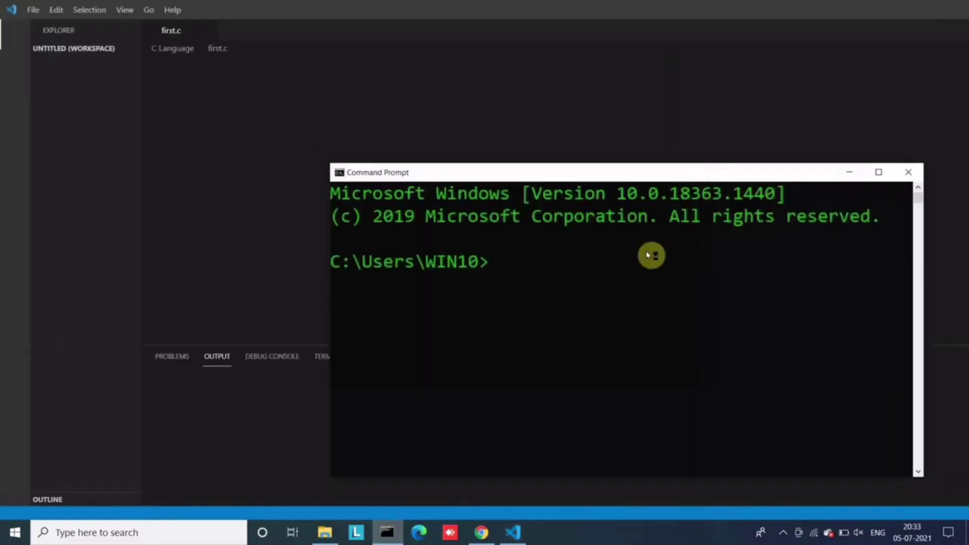
type("gcc")
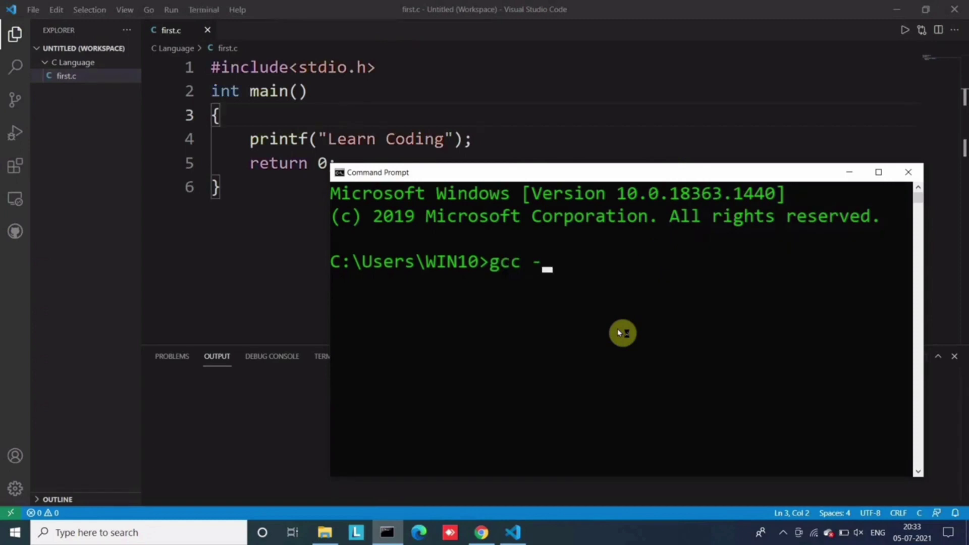
type(" --version")
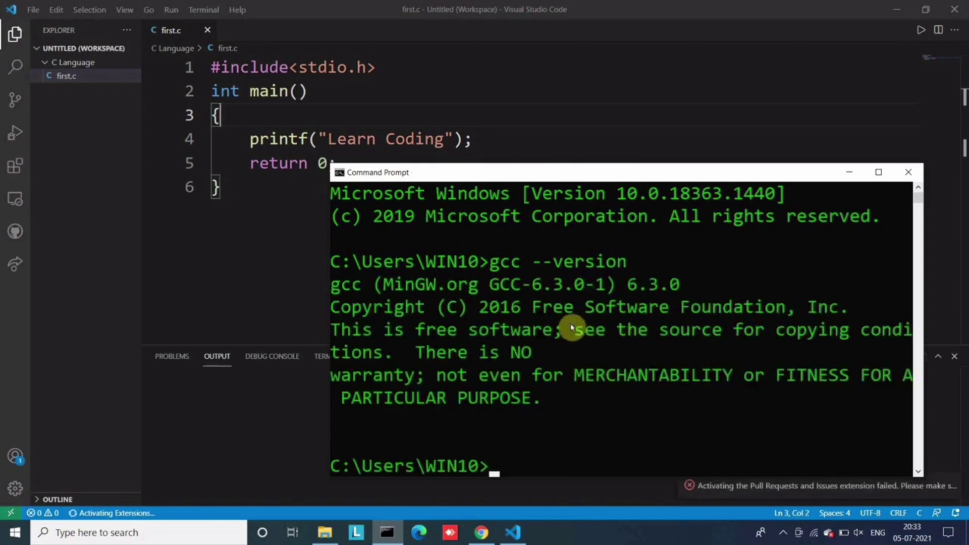
left_click_drag(331, 282, 679, 401)
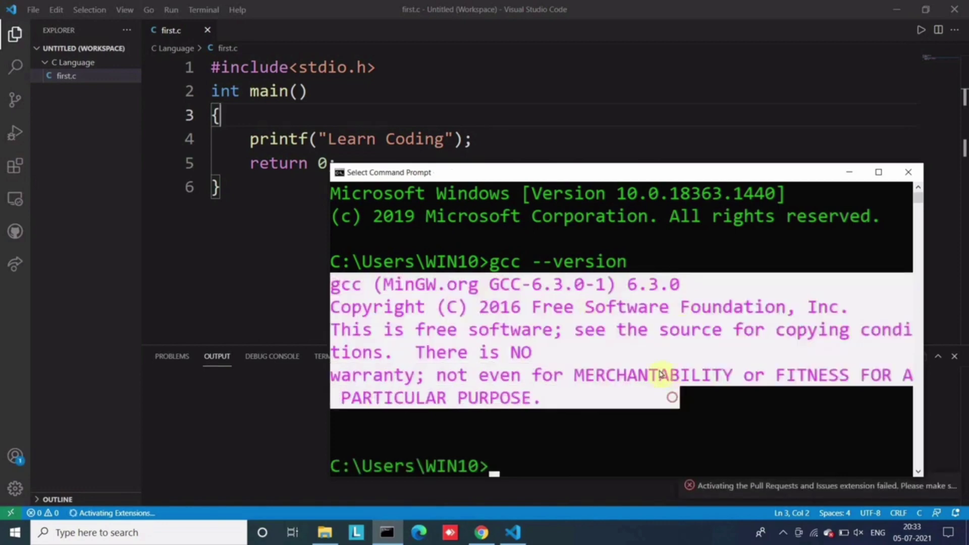
left_click(909, 172)
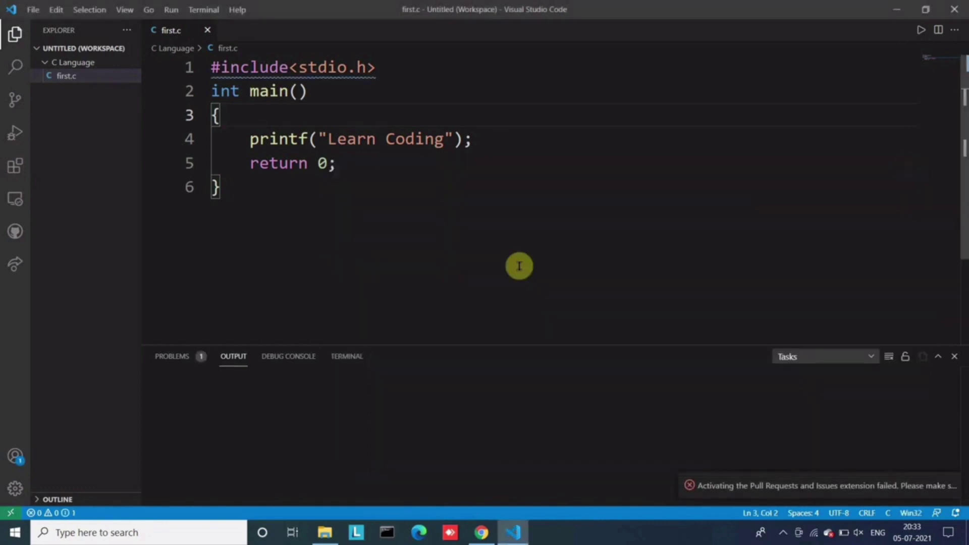
Run first.c with Run Code, inspect the program's printed text and close the output area
right_click(481, 103)
left_click(507, 115)
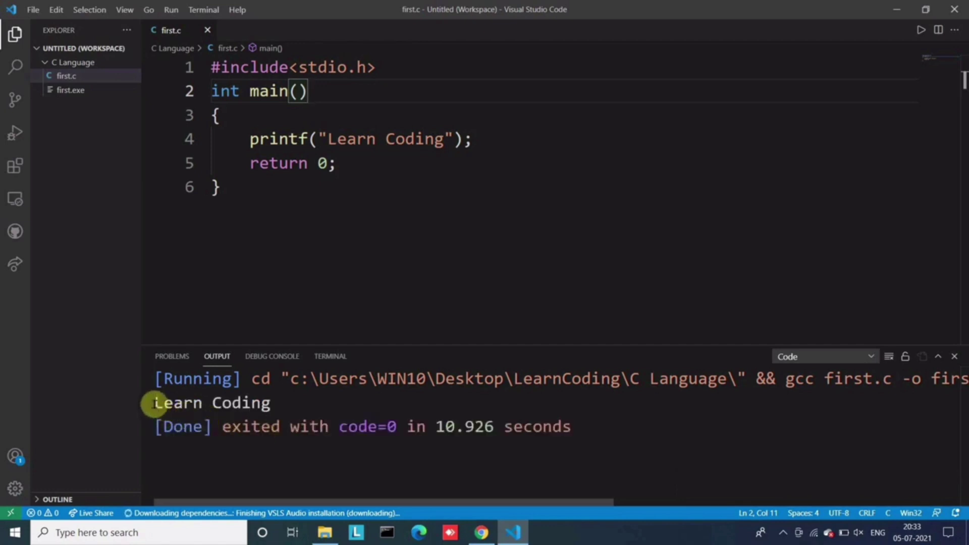
left_click_drag(155, 402, 277, 405)
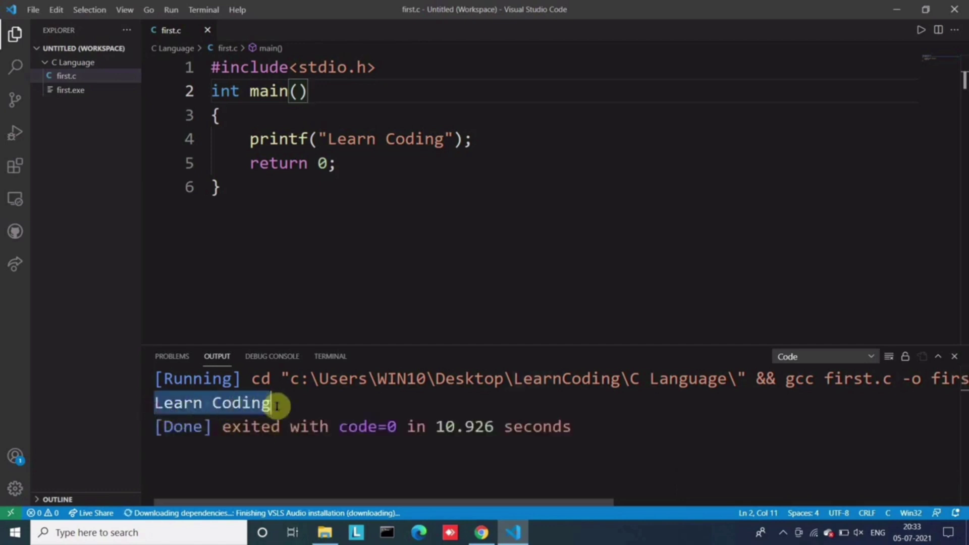
left_click(208, 404)
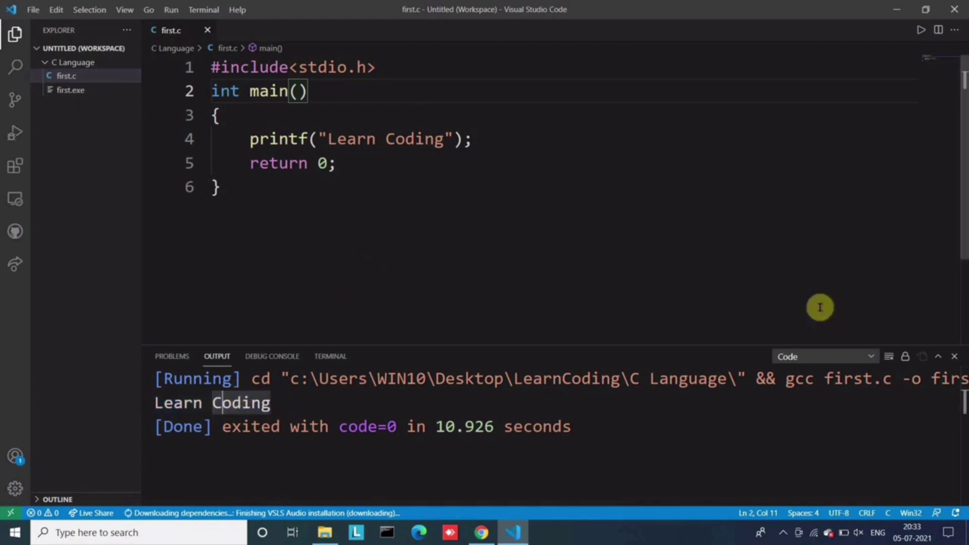
left_click(954, 356)
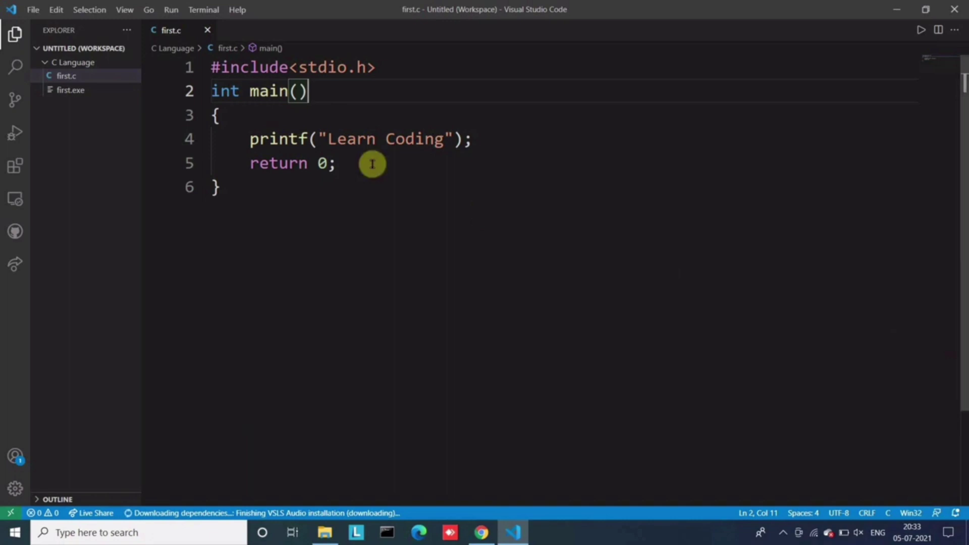
Inside main in first.c, declare int a; and add printf("Enter Value"); above the existing printf line
left_click(246, 115)
key("Return")
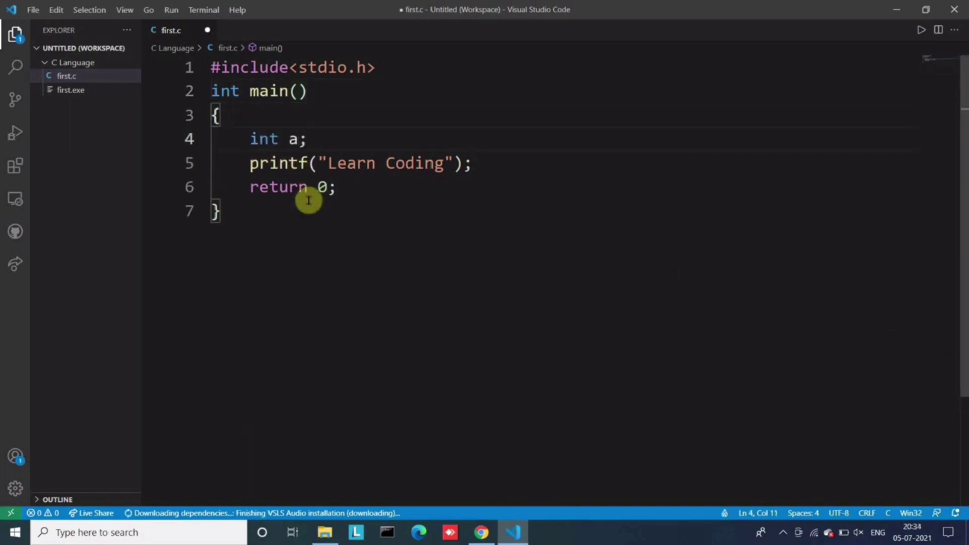
key("Return")
type("printf")
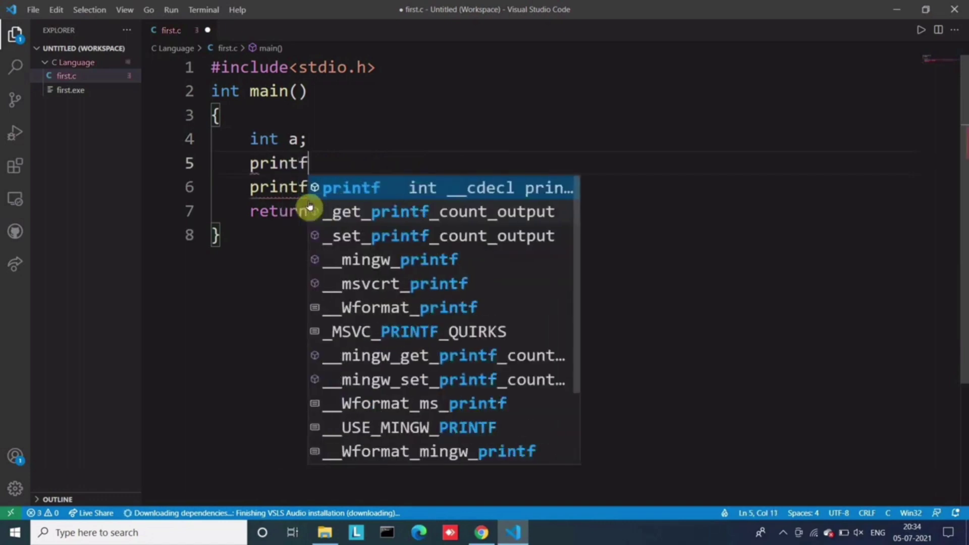
type("(\"\");")
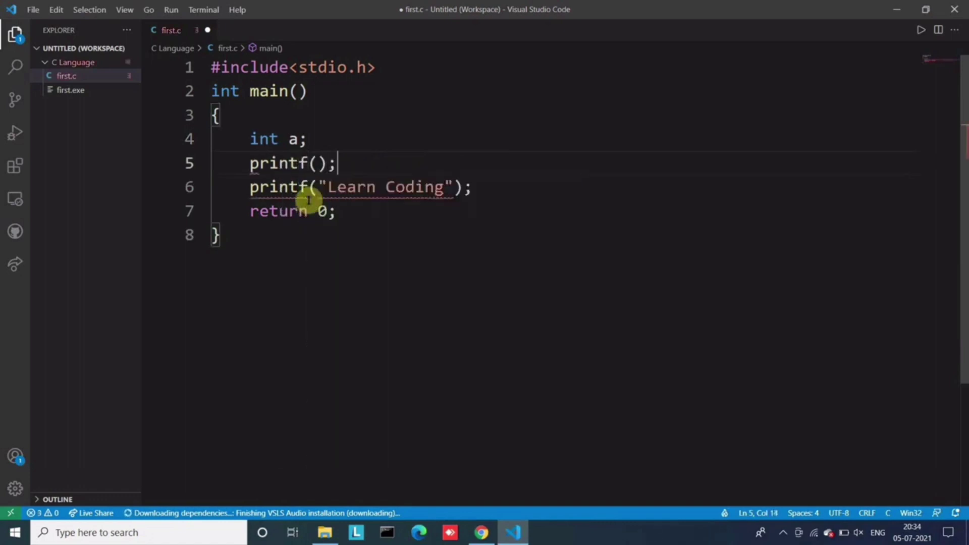
key("Left")
key("Left")
type("\"Enter V")
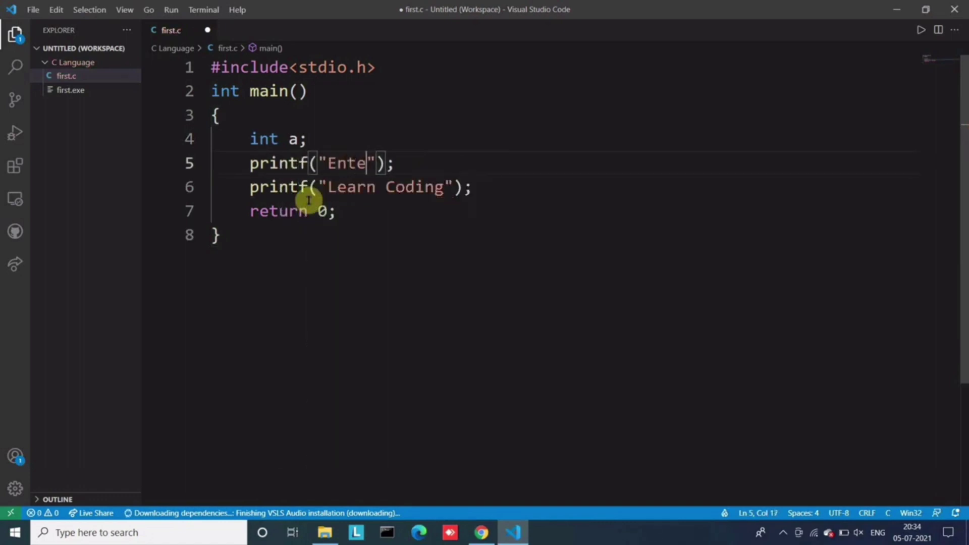
type("alue")
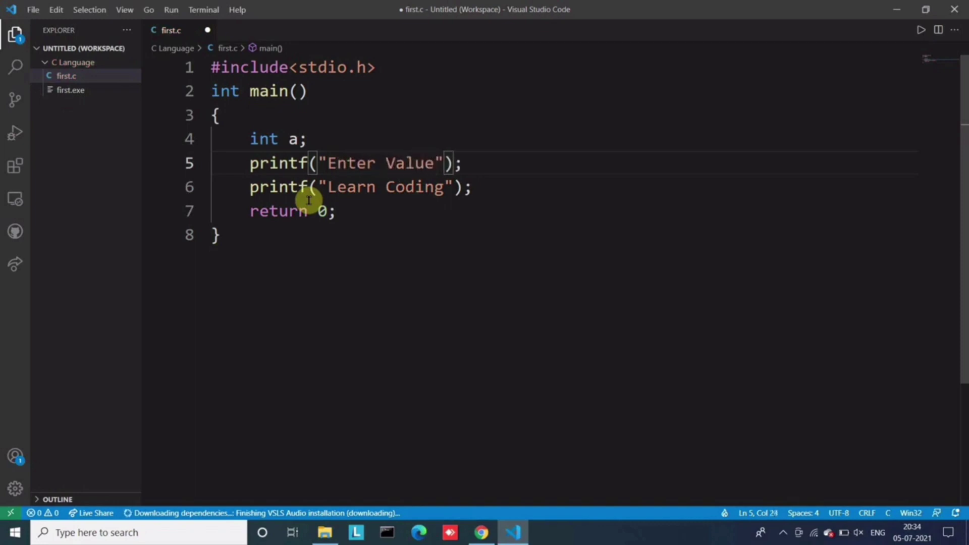